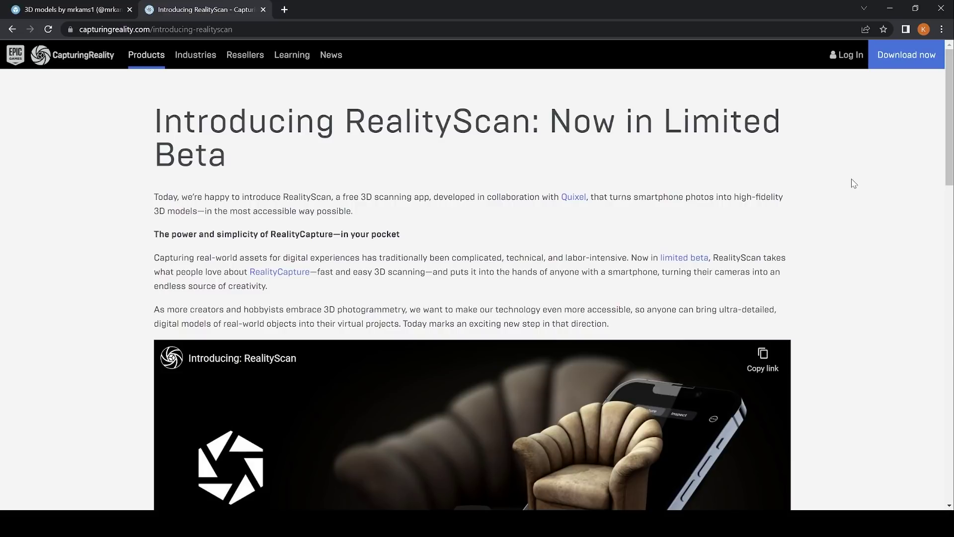
Look through the RealityScan limited beta announcement down to the TestFlight sign-up details and return to its beginning
{"action": "scroll", "coordinate": [853, 183], "scroll_direction": "down", "scroll_amount": 20}
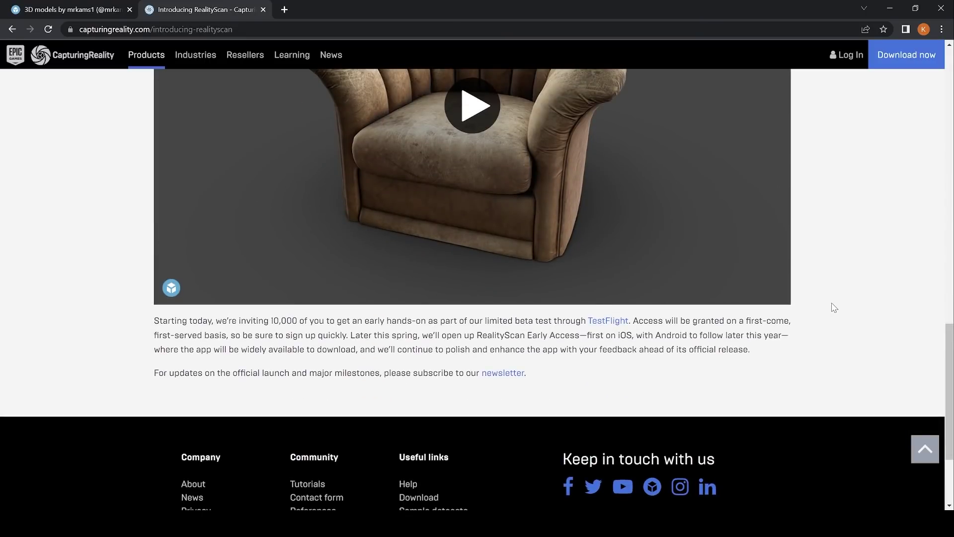
{"action": "scroll", "coordinate": [835, 306], "scroll_direction": "up", "scroll_amount": 20}
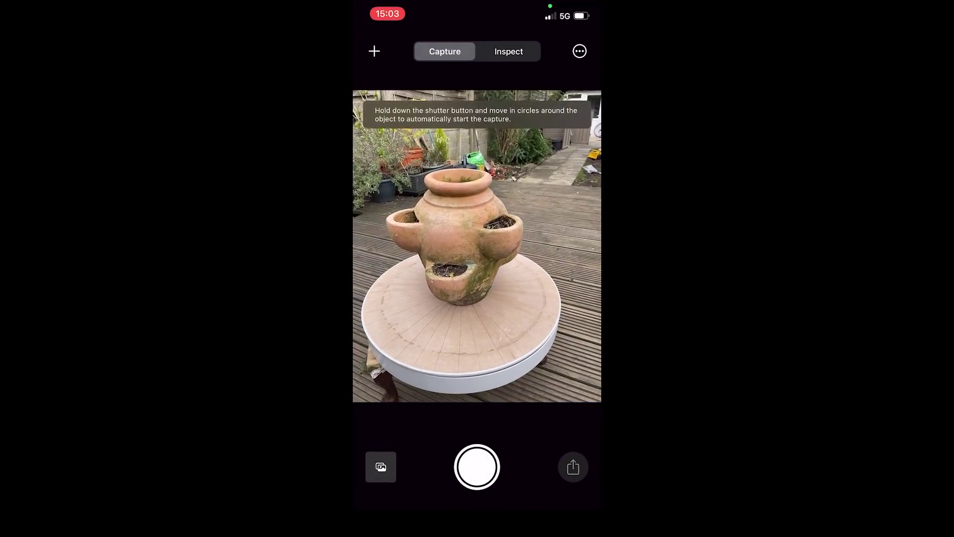
Capture the first photos of the terracotta planter on its turntable, moving partway around it in small overlapping steps
{"action": "left_click", "coordinate": [476, 467]}
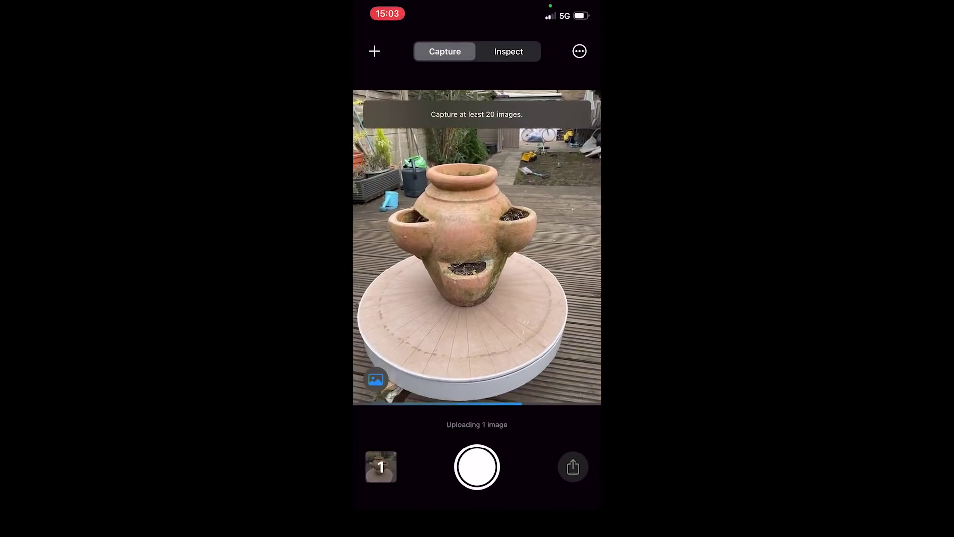
{"action": "left_click", "coordinate": [476, 467]}
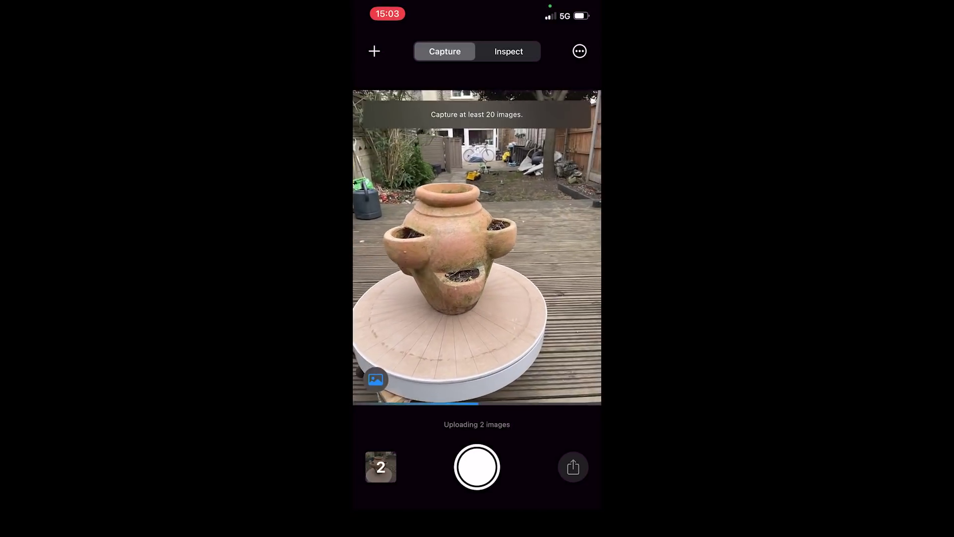
{"action": "left_click", "coordinate": [477, 467]}
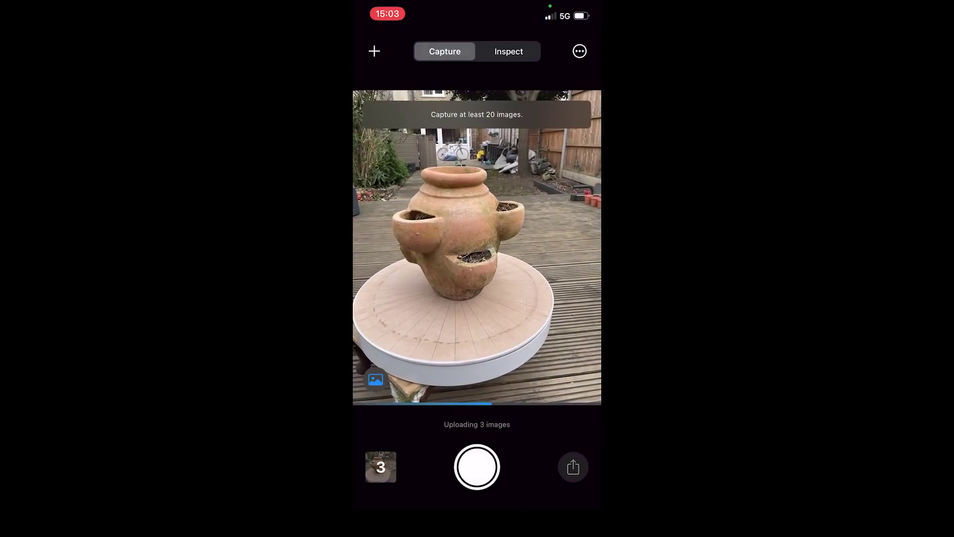
{"action": "left_click", "coordinate": [477, 466]}
{"action": "left_click", "coordinate": [476, 467]}
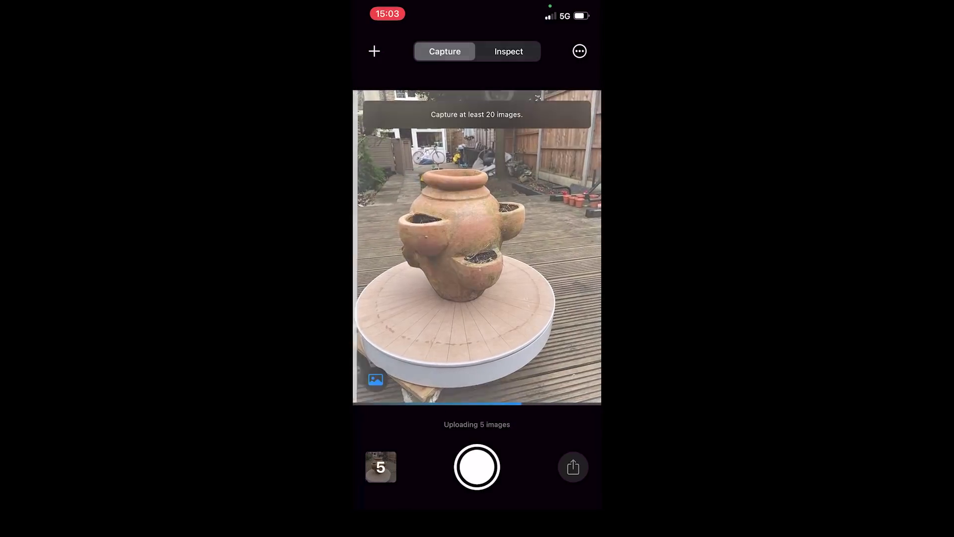
{"action": "left_click", "coordinate": [477, 467]}
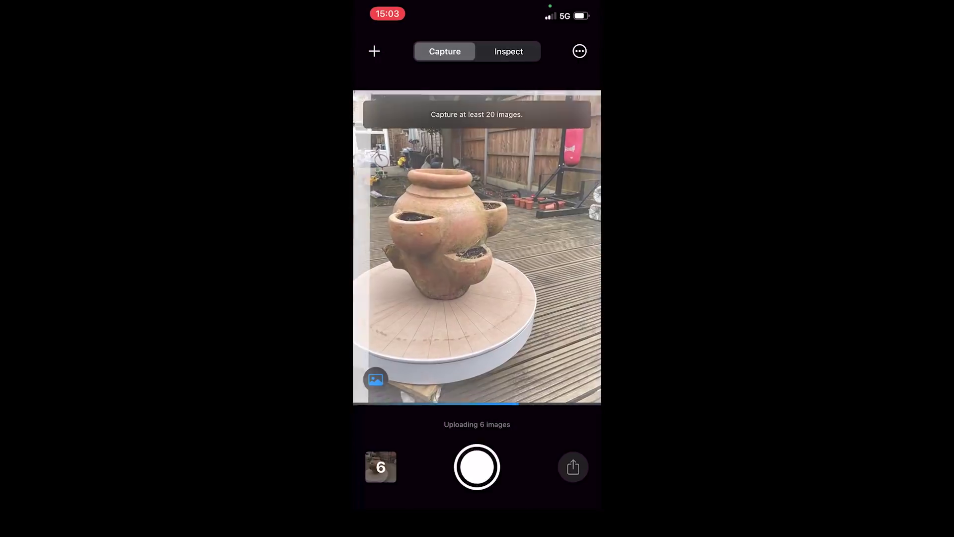
{"action": "left_click", "coordinate": [477, 467]}
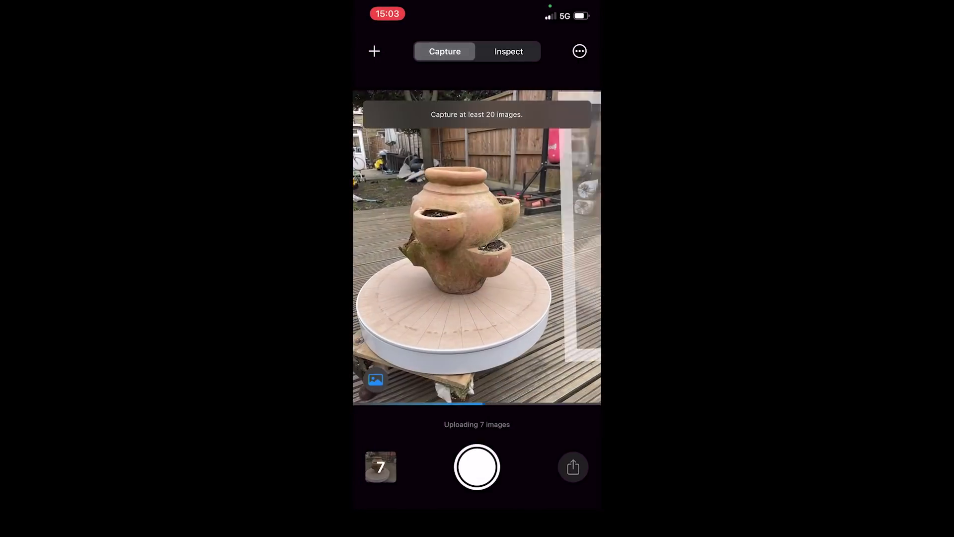
{"action": "left_click", "coordinate": [477, 466]}
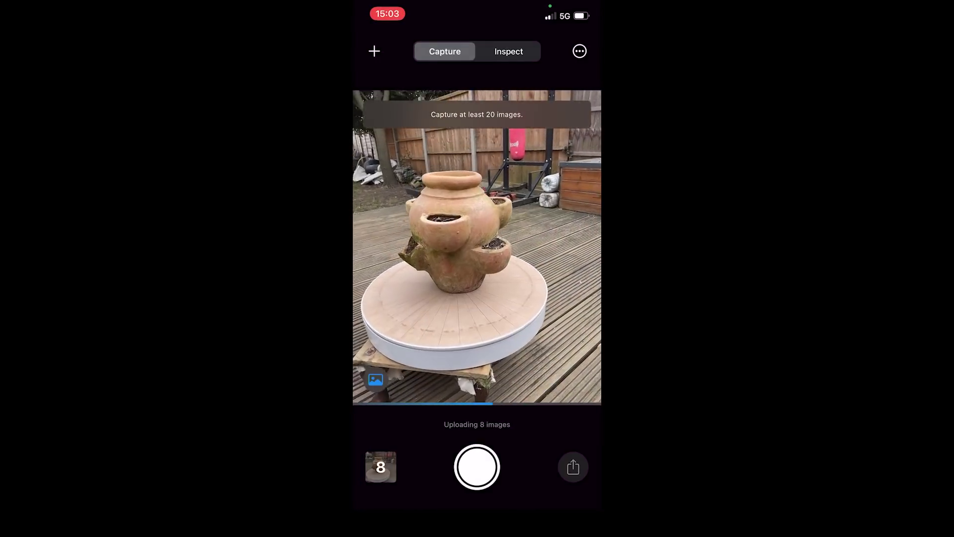
{"action": "left_click", "coordinate": [477, 466]}
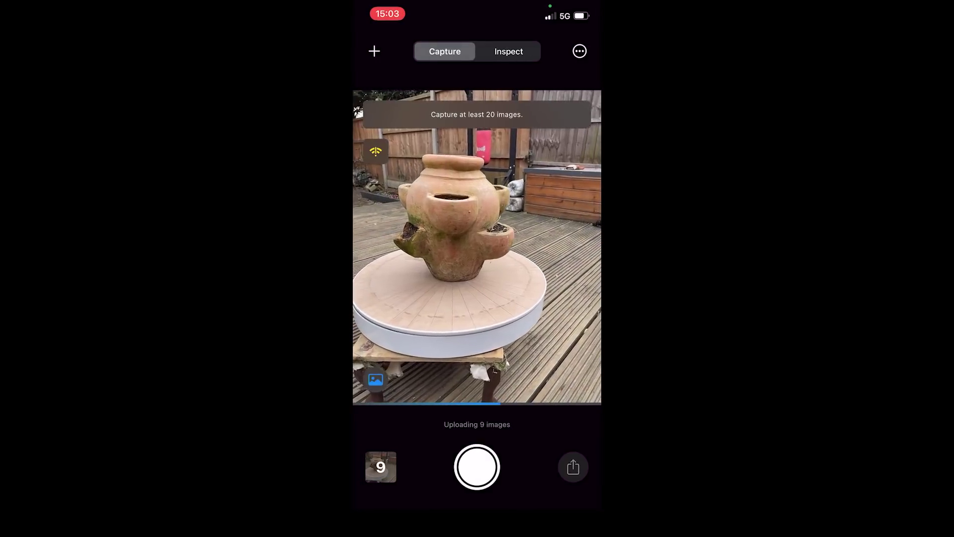
{"action": "left_click", "coordinate": [476, 467]}
{"action": "left_click", "coordinate": [477, 467]}
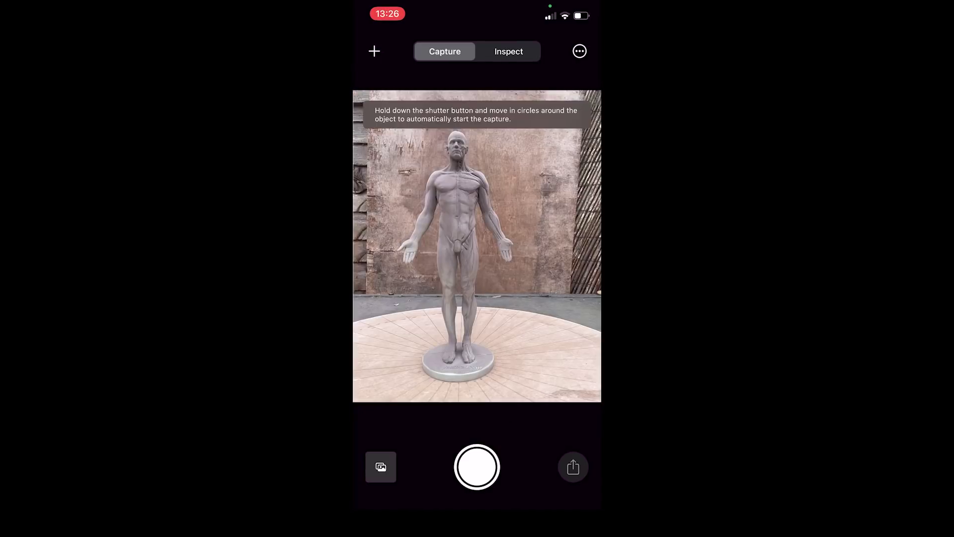
Take the first photo of the grey anatomical figurine standing on the turntable
{"action": "left_click", "coordinate": [477, 467]}
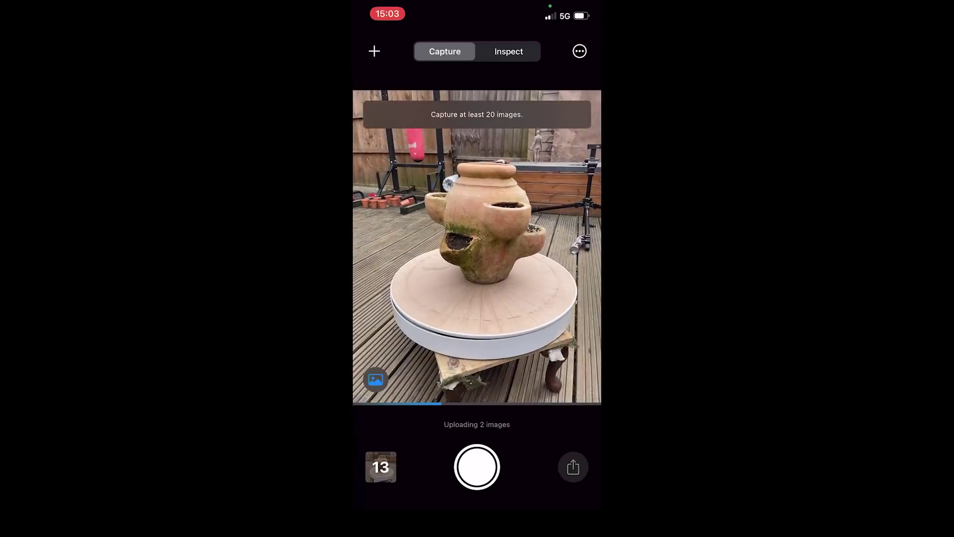
Continue photographing the terracotta planter around its remaining sides from a low angle, bringing the capture to 31 images
{"action": "left_click", "coordinate": [477, 466]}
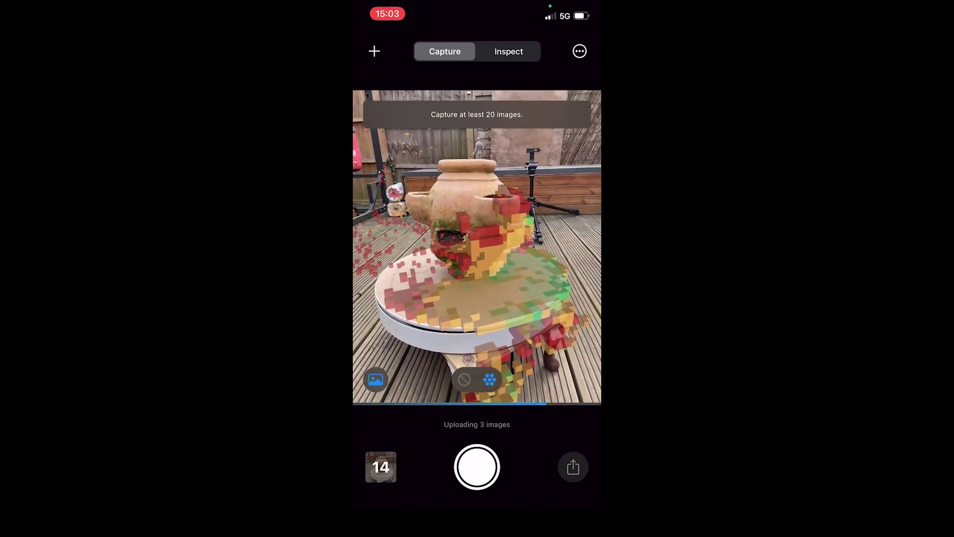
{"action": "left_click", "coordinate": [477, 466]}
{"action": "left_click", "coordinate": [477, 467]}
{"action": "left_click", "coordinate": [476, 466]}
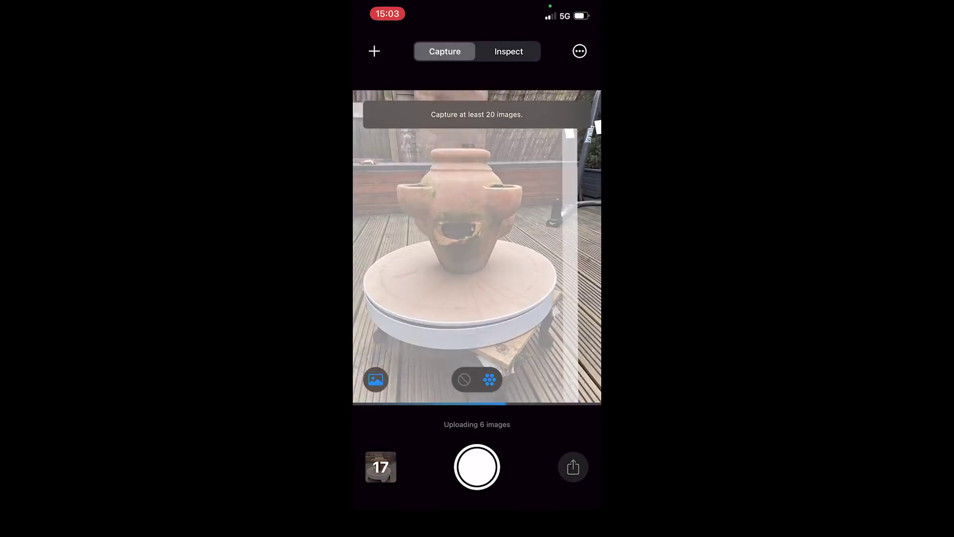
{"action": "left_click", "coordinate": [476, 467]}
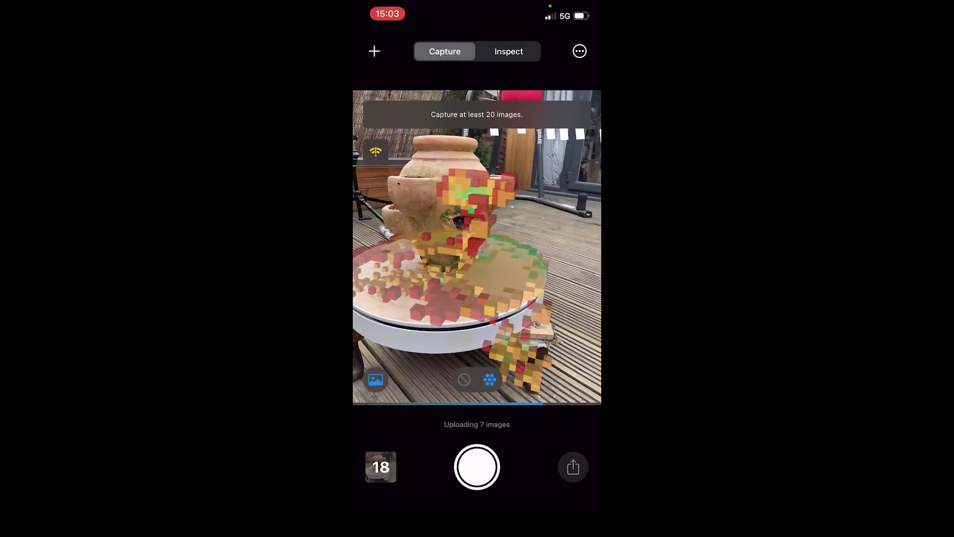
{"action": "left_click", "coordinate": [476, 467]}
{"action": "left_click", "coordinate": [477, 467]}
{"action": "left_click", "coordinate": [477, 467]}
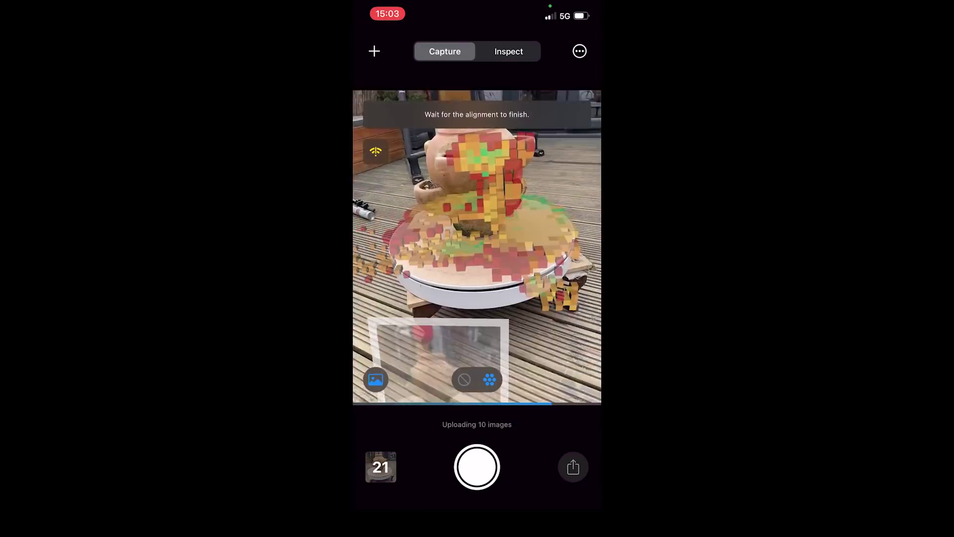
{"action": "left_click", "coordinate": [477, 467]}
{"action": "left_click", "coordinate": [477, 467]}
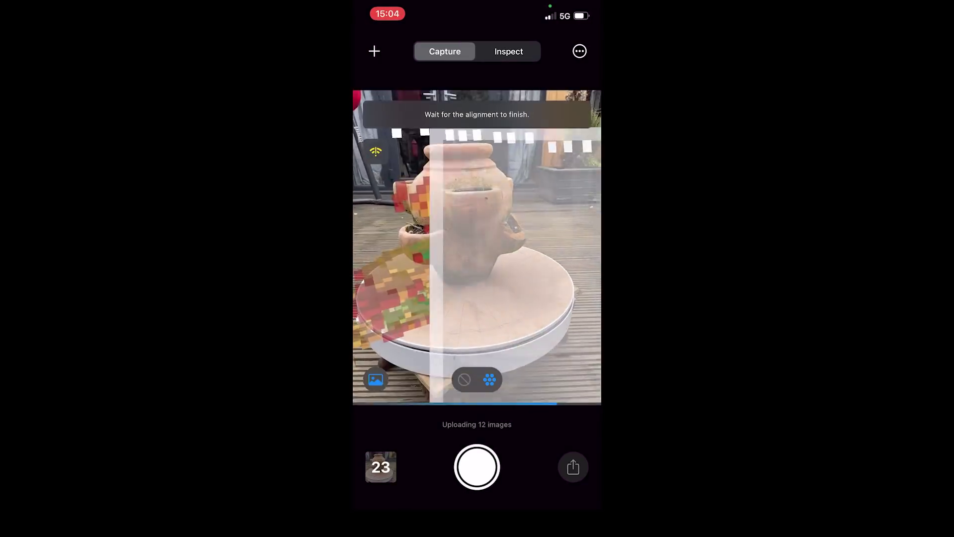
{"action": "left_click", "coordinate": [477, 467]}
{"action": "left_click", "coordinate": [476, 466]}
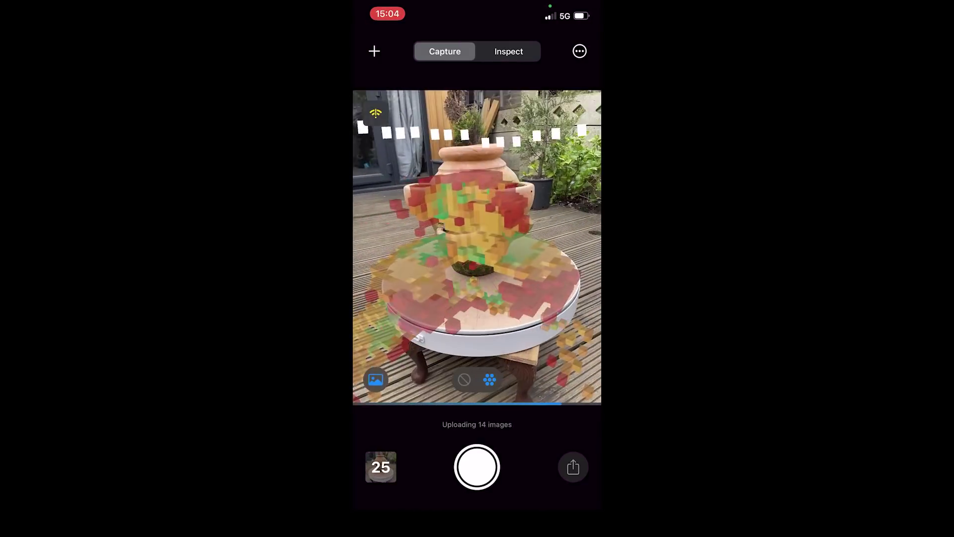
{"action": "left_click", "coordinate": [476, 467]}
{"action": "left_click", "coordinate": [477, 467]}
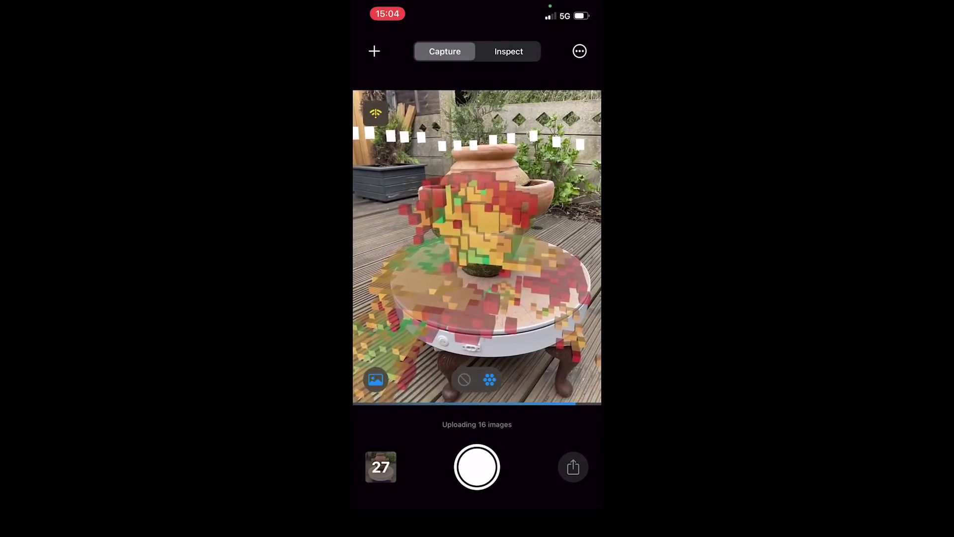
{"action": "left_click", "coordinate": [477, 466]}
{"action": "left_click", "coordinate": [476, 466]}
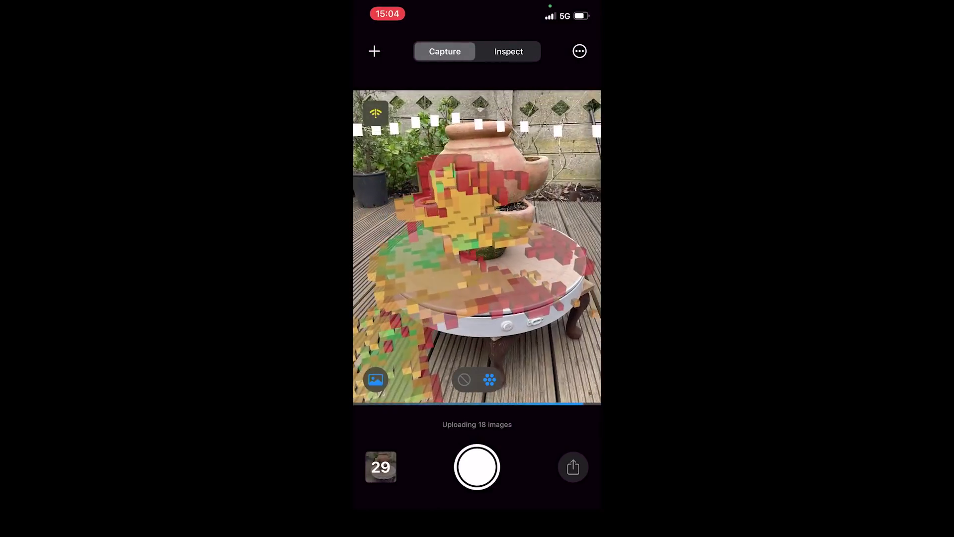
{"action": "left_click", "coordinate": [477, 466]}
{"action": "left_click", "coordinate": [476, 467]}
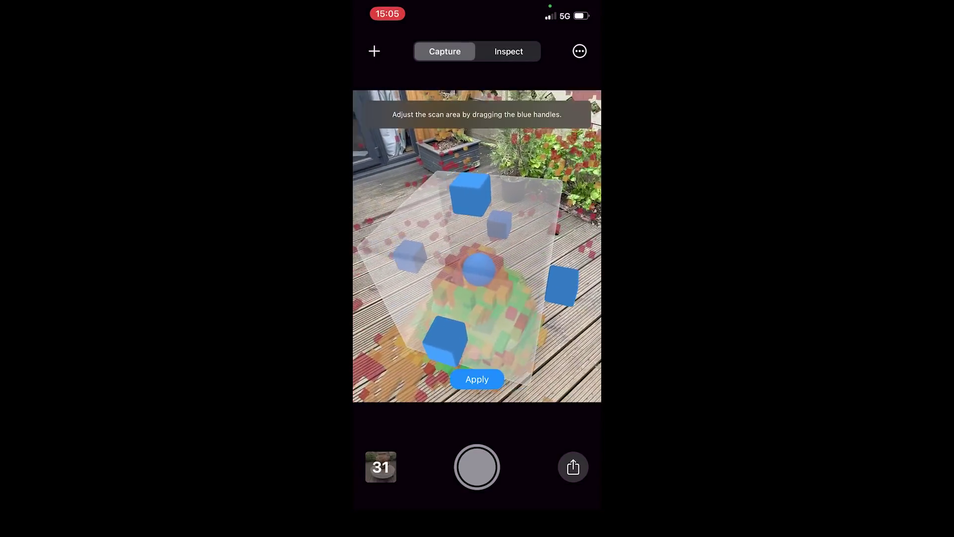
Apply the scan area around the planter and add three more photos, bringing the capture to 34 images
{"action": "left_click", "coordinate": [478, 379]}
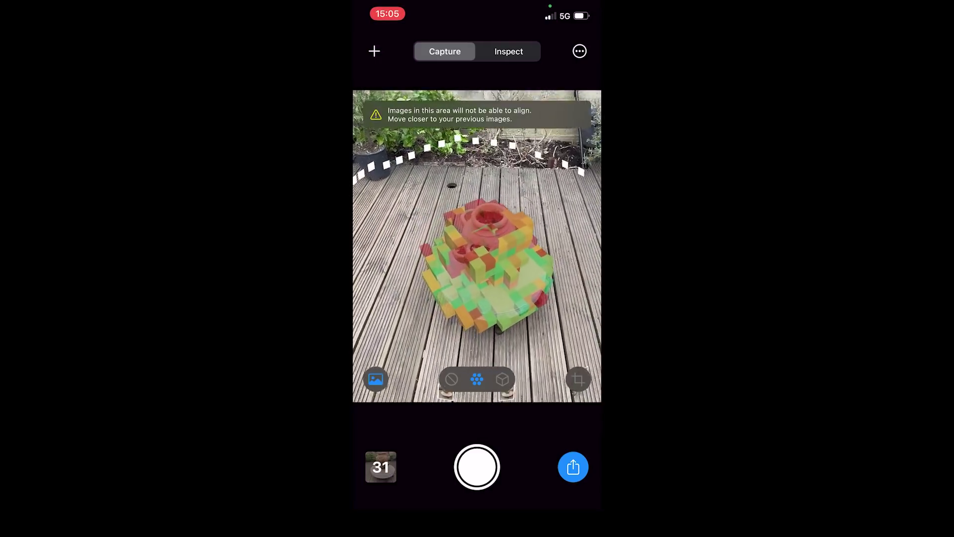
{"action": "left_click", "coordinate": [477, 467]}
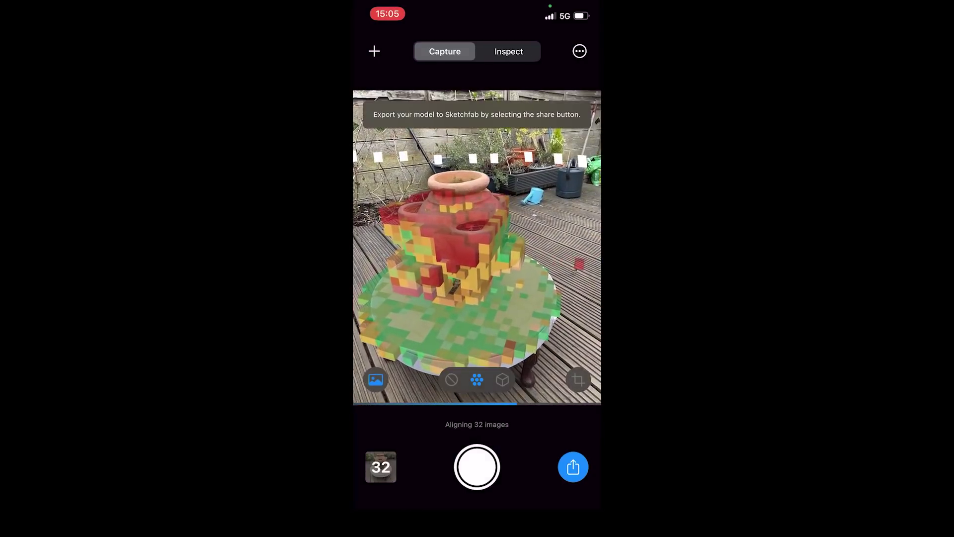
{"action": "left_click", "coordinate": [477, 466]}
{"action": "left_click", "coordinate": [478, 467]}
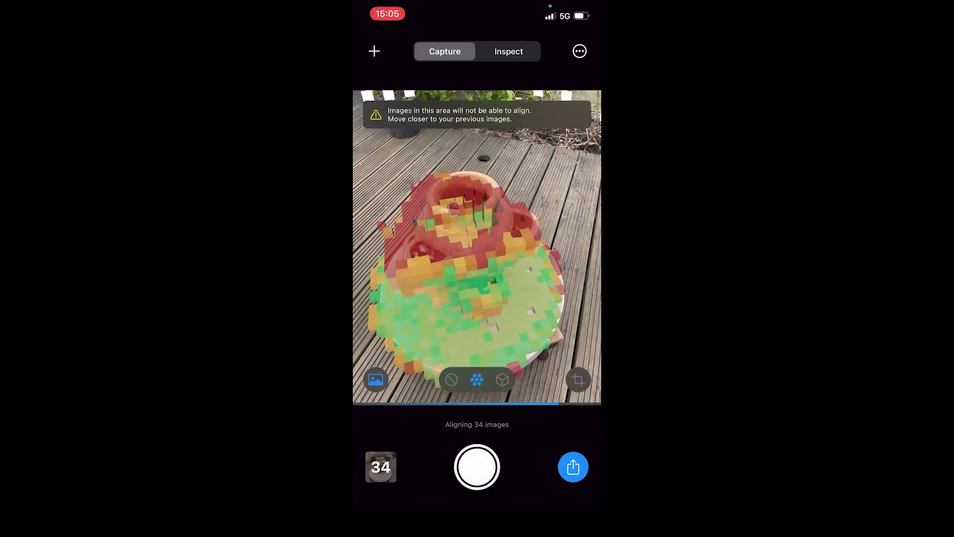
Photograph the planter in a full ring from a higher angle looking down into its openings, bringing the capture to 59 images
{"action": "left_click", "coordinate": [477, 466]}
{"action": "left_click", "coordinate": [477, 467]}
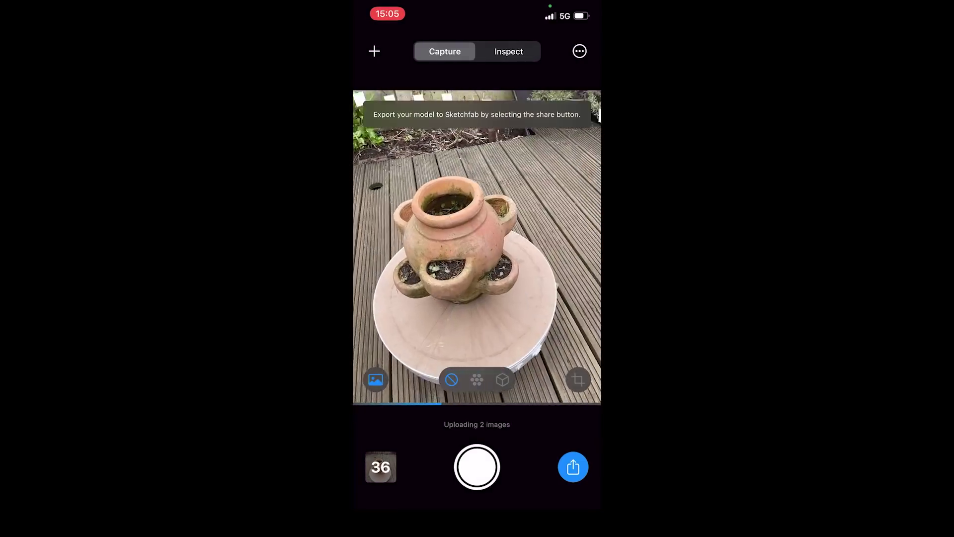
{"action": "left_click", "coordinate": [478, 467]}
{"action": "left_click", "coordinate": [477, 467]}
{"action": "left_click", "coordinate": [477, 467]}
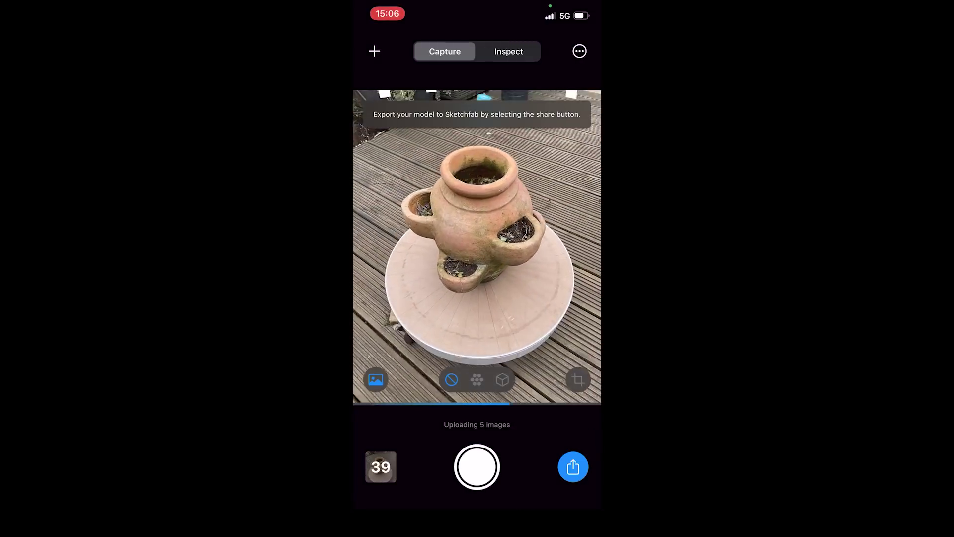
{"action": "left_click", "coordinate": [477, 466]}
{"action": "left_click", "coordinate": [477, 467]}
{"action": "left_click", "coordinate": [477, 466]}
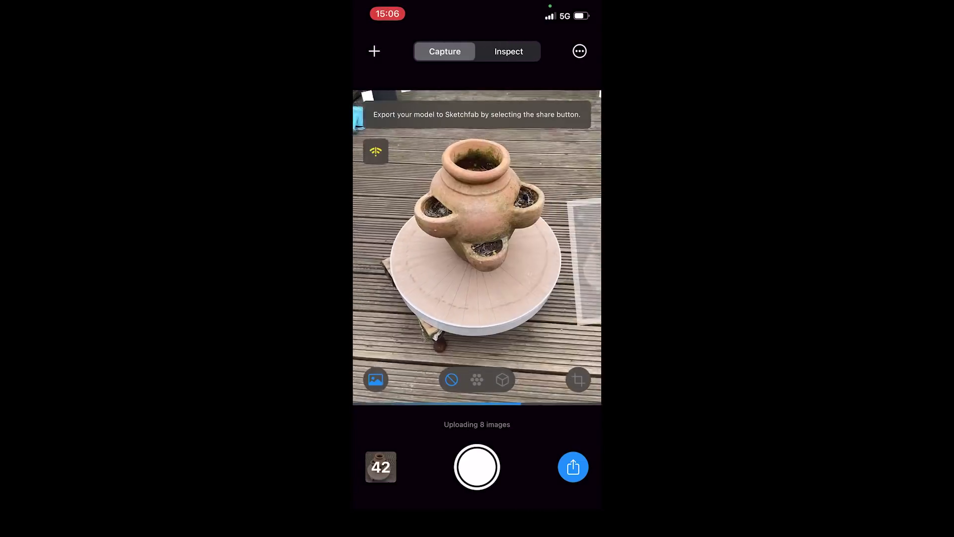
{"action": "left_click", "coordinate": [478, 467]}
{"action": "left_click", "coordinate": [477, 467]}
{"action": "left_click", "coordinate": [477, 466]}
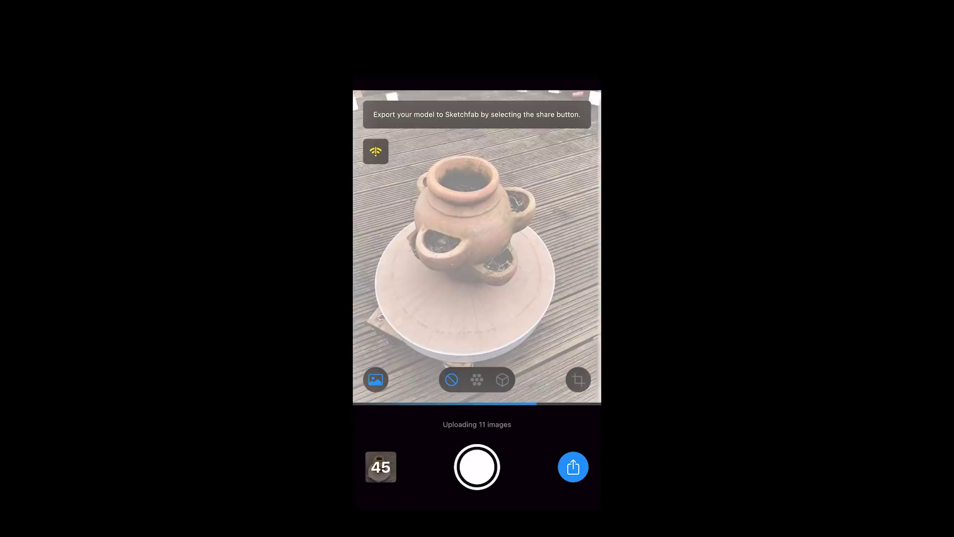
{"action": "left_click", "coordinate": [477, 467]}
{"action": "left_click", "coordinate": [477, 467]}
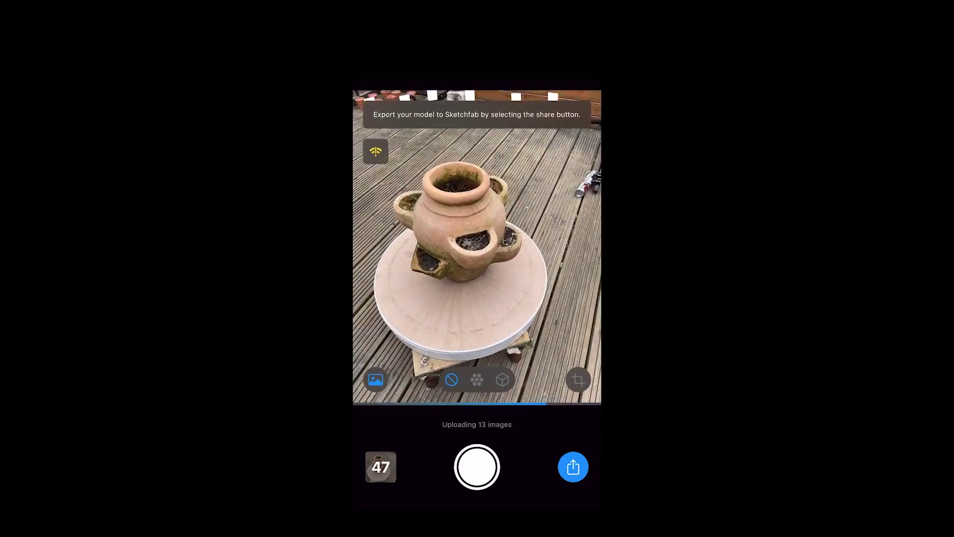
{"action": "left_click", "coordinate": [477, 467]}
{"action": "left_click", "coordinate": [477, 467]}
{"action": "left_click", "coordinate": [477, 467]}
{"action": "left_click", "coordinate": [477, 467]}
{"action": "left_click", "coordinate": [477, 466]}
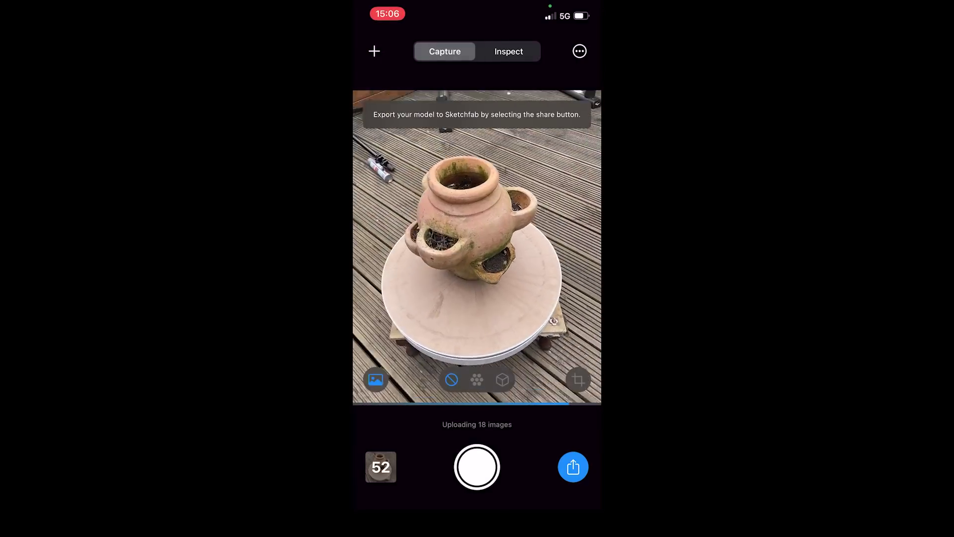
{"action": "left_click", "coordinate": [477, 467]}
{"action": "left_click", "coordinate": [477, 467]}
{"action": "left_click", "coordinate": [477, 467]}
{"action": "left_click", "coordinate": [477, 467]}
{"action": "left_click", "coordinate": [477, 467]}
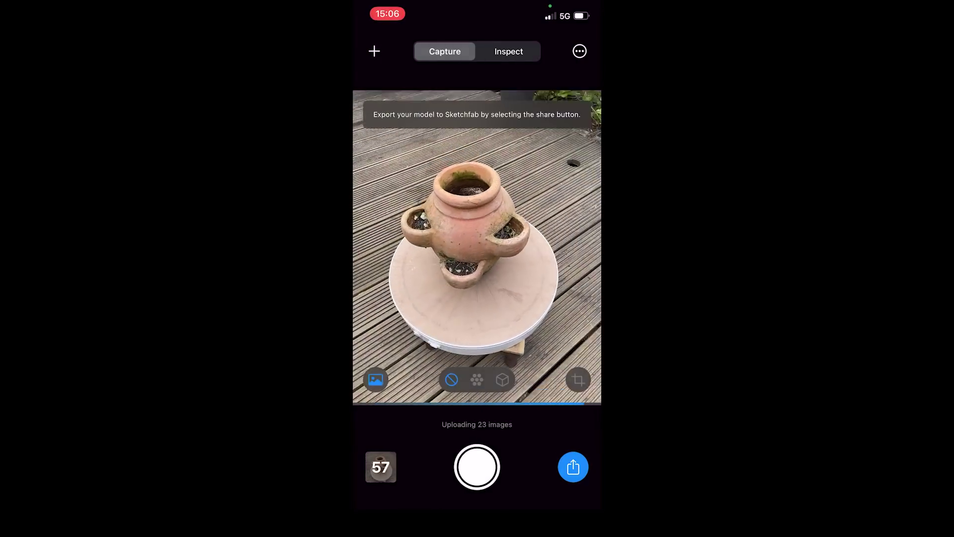
{"action": "left_click", "coordinate": [478, 467]}
{"action": "left_click", "coordinate": [477, 466]}
Switch the planter preview to mesh display and create the mesh from the captured images
{"action": "left_click", "coordinate": [502, 380]}
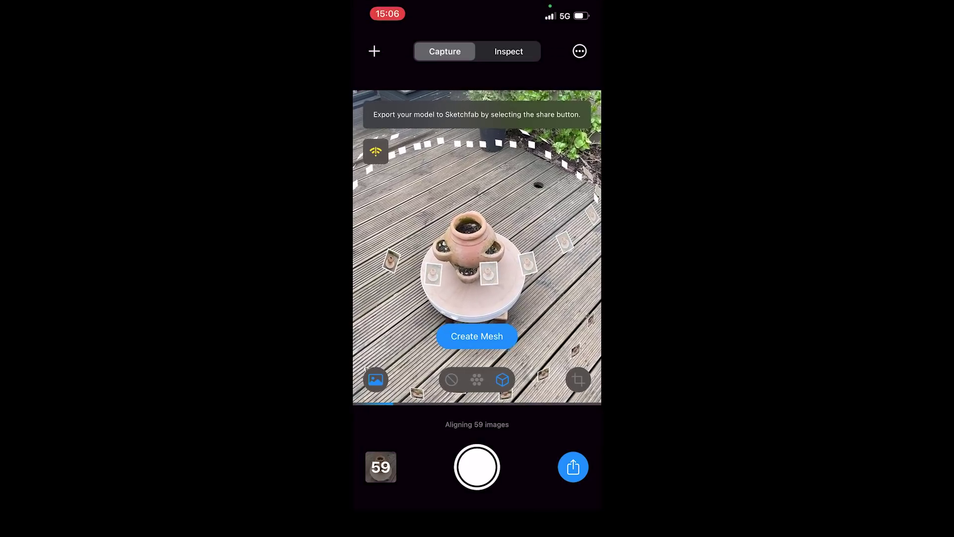
{"action": "left_click", "coordinate": [477, 336]}
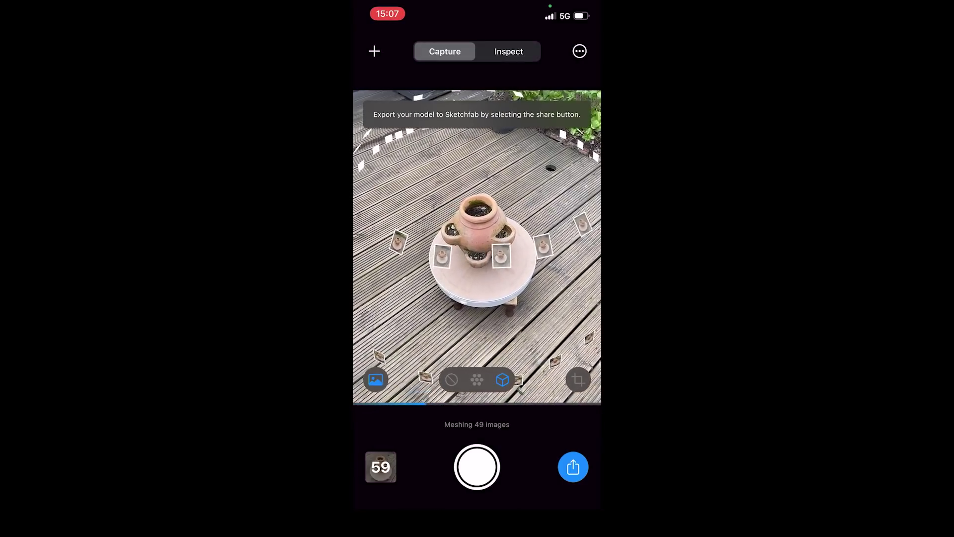
Inspect the planter's colour-coded mesh up close, examining coverage around the rim and side pockets
{"action": "left_click", "coordinate": [509, 51]}
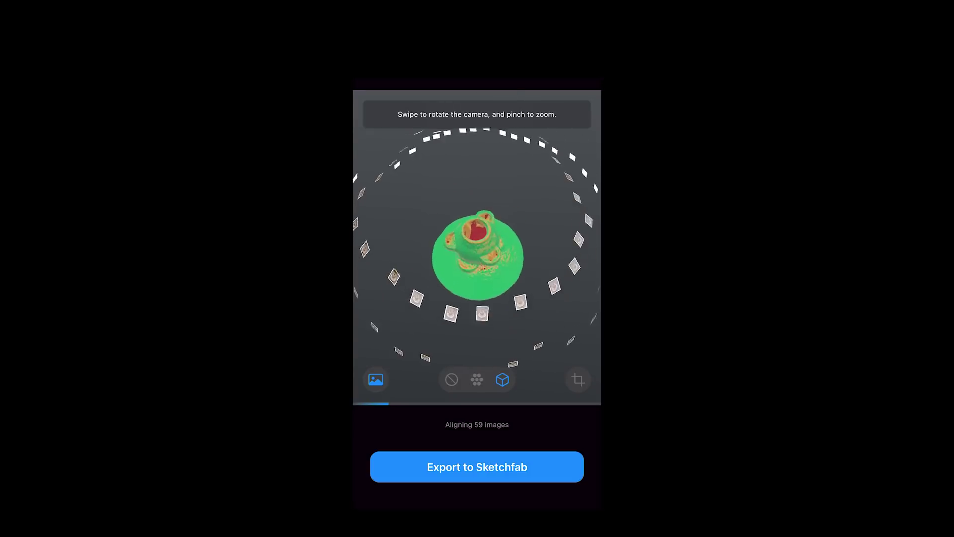
{"action": "scroll", "coordinate": [476, 268], "scroll_direction": "up", "scroll_amount": 5}
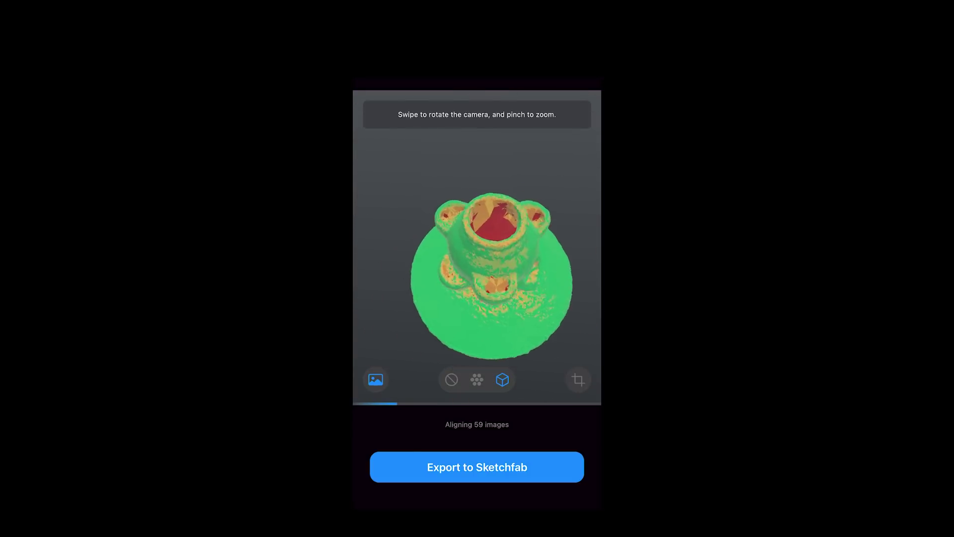
Export the planter scan to Sketchfab for cloud processing
{"action": "left_click", "coordinate": [476, 466]}
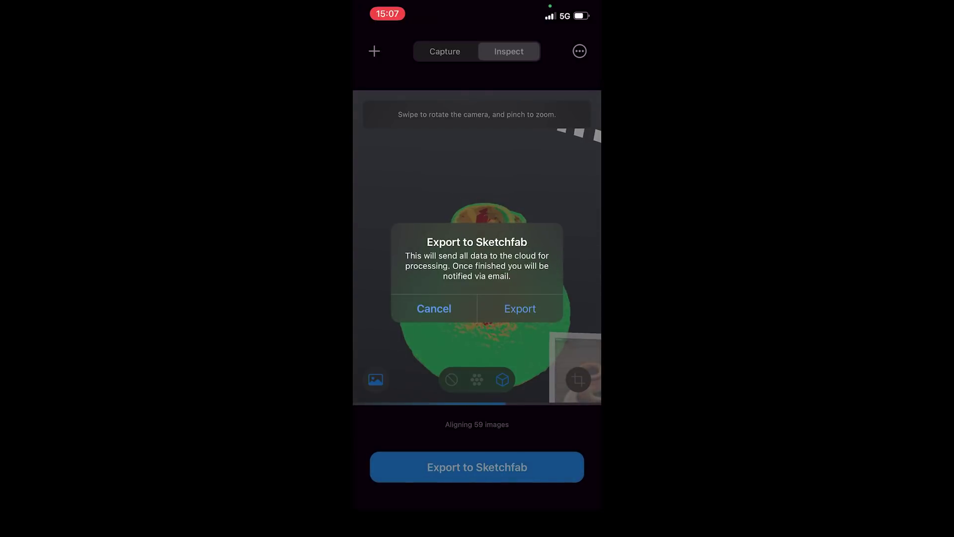
{"action": "left_click", "coordinate": [520, 308]}
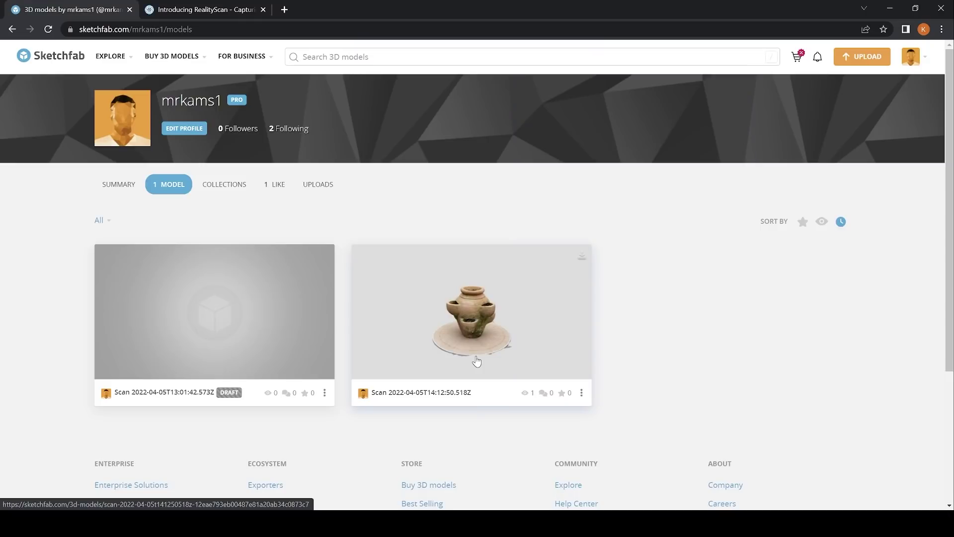
Open the finished planter scan on Sketchfab and examine its rim and pockets in the Matcap geometry view
{"action": "left_click", "coordinate": [484, 326]}
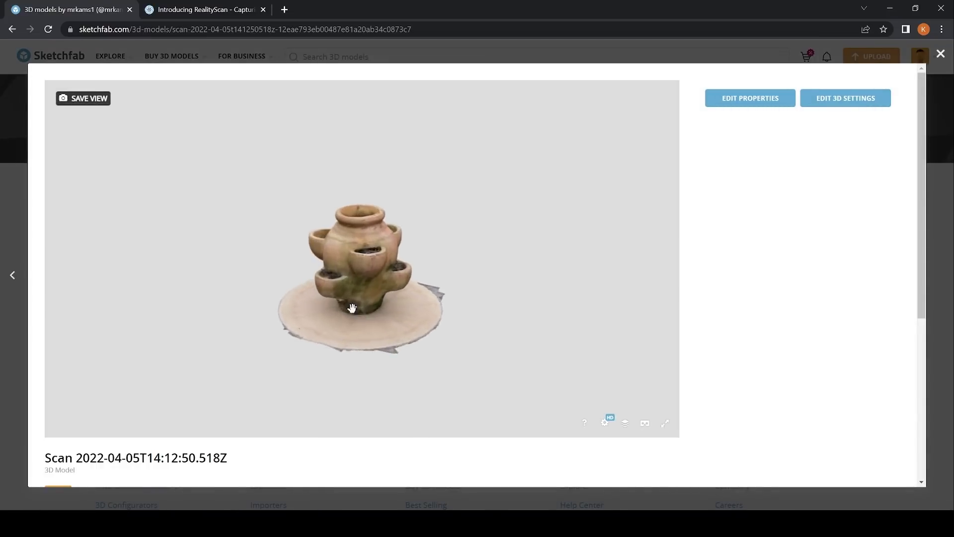
{"action": "left_click_drag", "start_coordinate": [311, 304], "coordinate": [362, 305]}
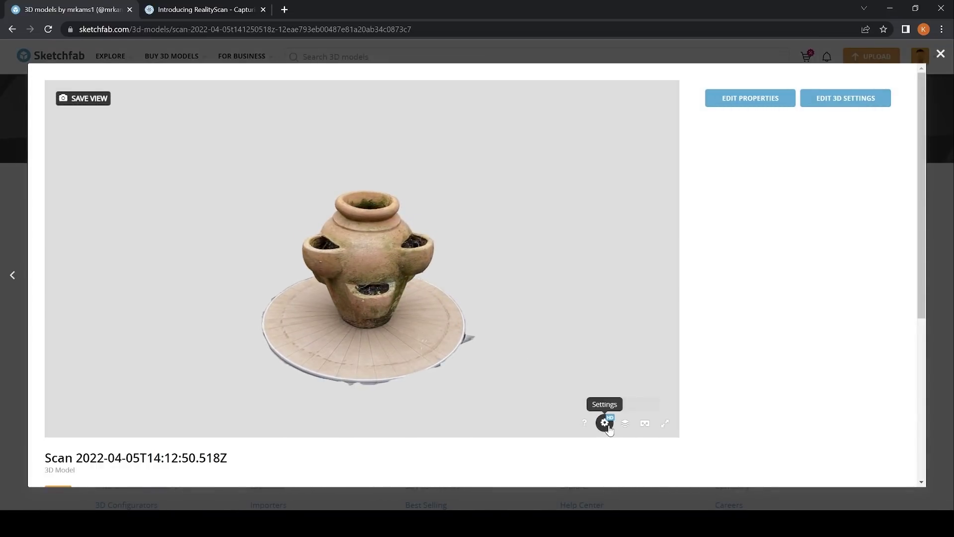
{"action": "left_click", "coordinate": [625, 423]}
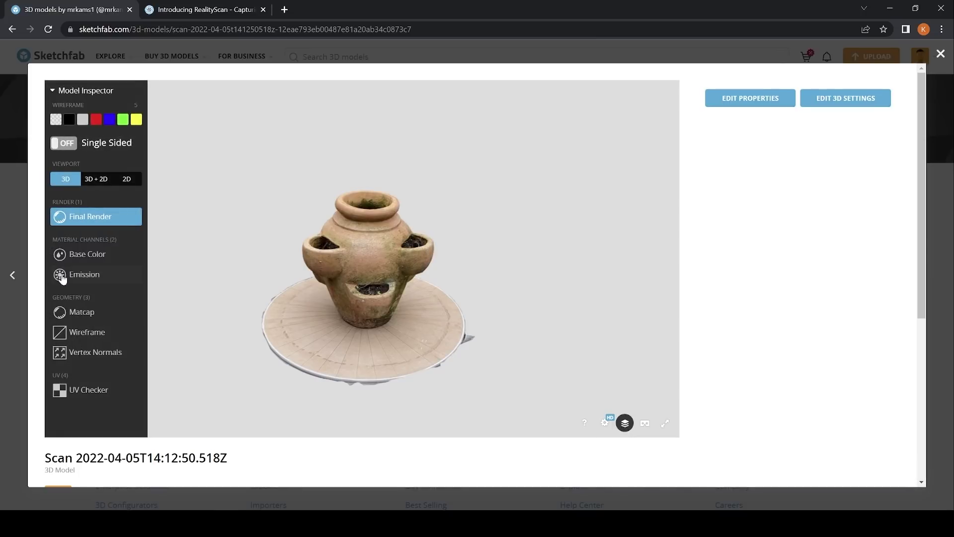
{"action": "left_click", "coordinate": [81, 313]}
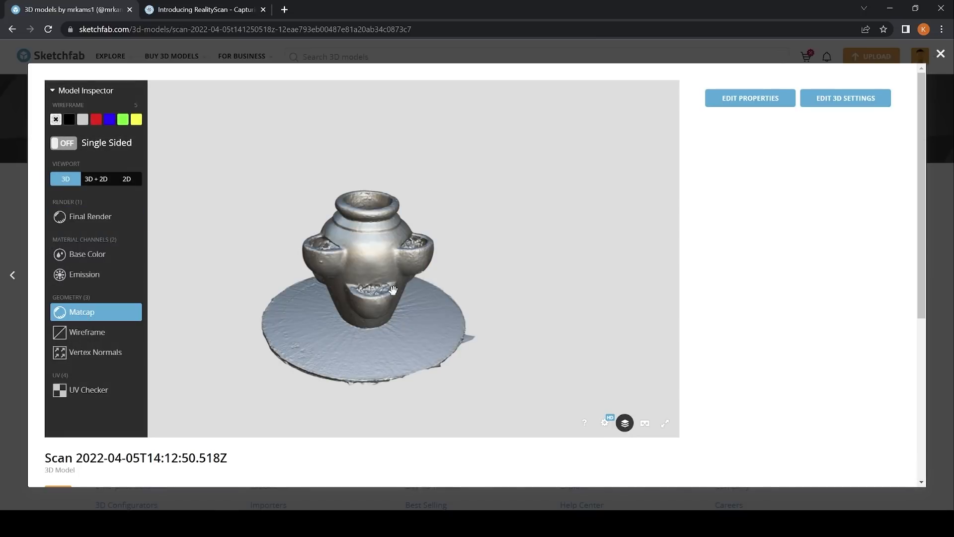
{"action": "scroll", "coordinate": [393, 291], "scroll_direction": "up", "scroll_amount": 3}
{"action": "left_click_drag", "start_coordinate": [328, 279], "coordinate": [467, 290]}
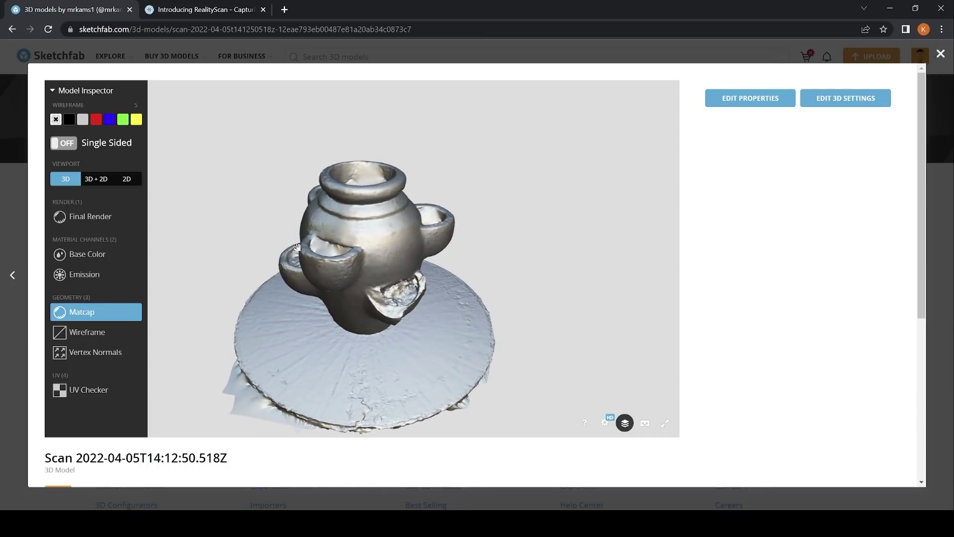
{"action": "left_click_drag", "start_coordinate": [298, 247], "coordinate": [411, 252]}
{"action": "scroll", "coordinate": [332, 236], "scroll_direction": "up", "scroll_amount": 4}
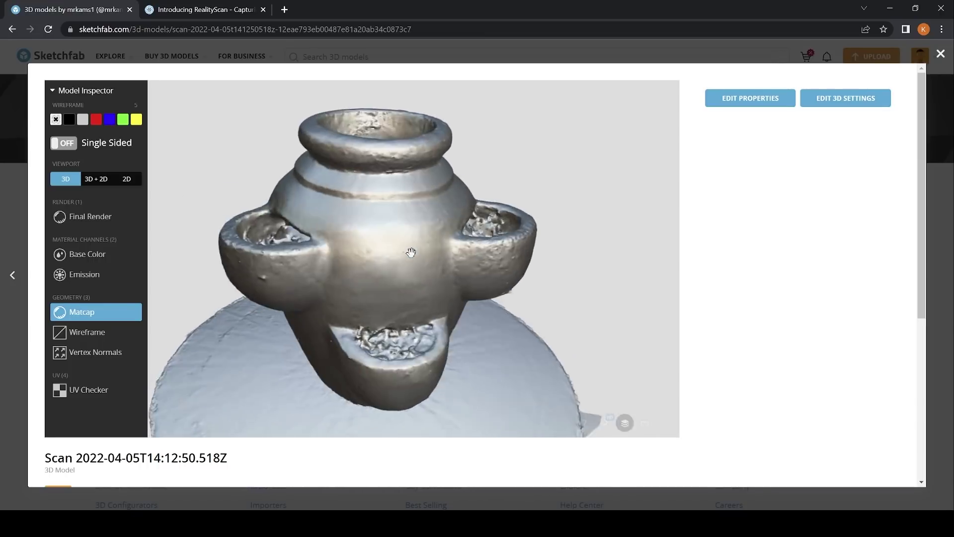
{"action": "scroll", "coordinate": [411, 252], "scroll_direction": "down", "scroll_amount": 5}
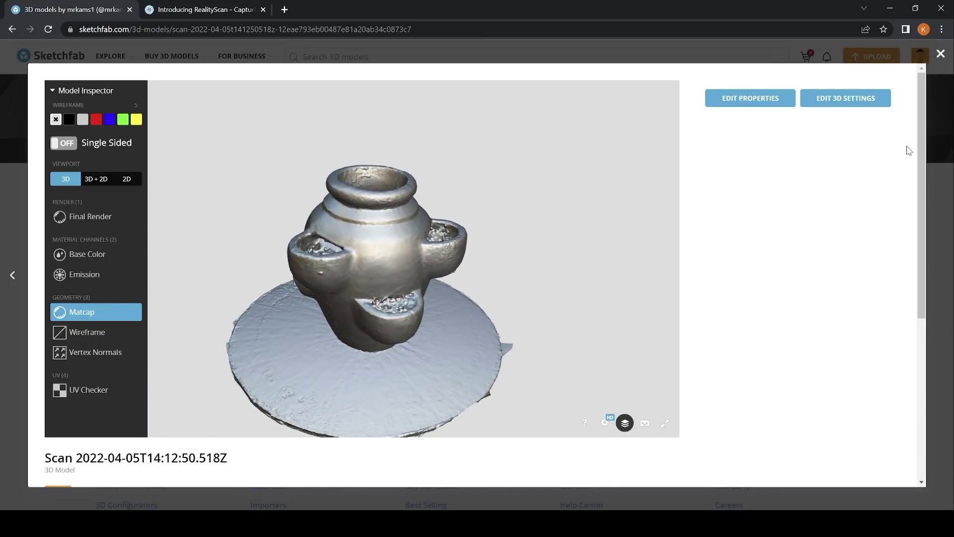
Download the planter scan from Sketchfab and go back from its extracted textures folder
{"action": "left_click", "coordinate": [941, 53]}
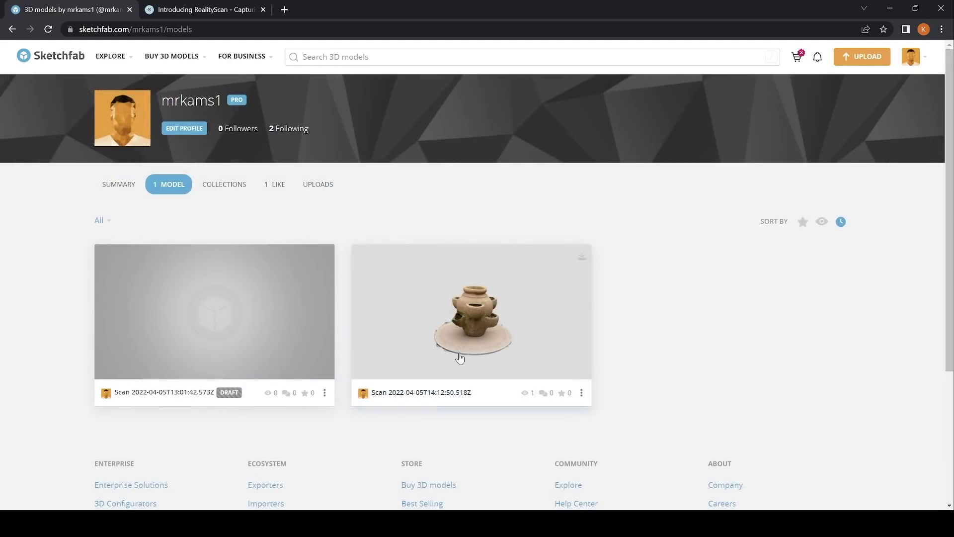
{"action": "left_click", "coordinate": [581, 393]}
{"action": "left_click", "coordinate": [581, 257]}
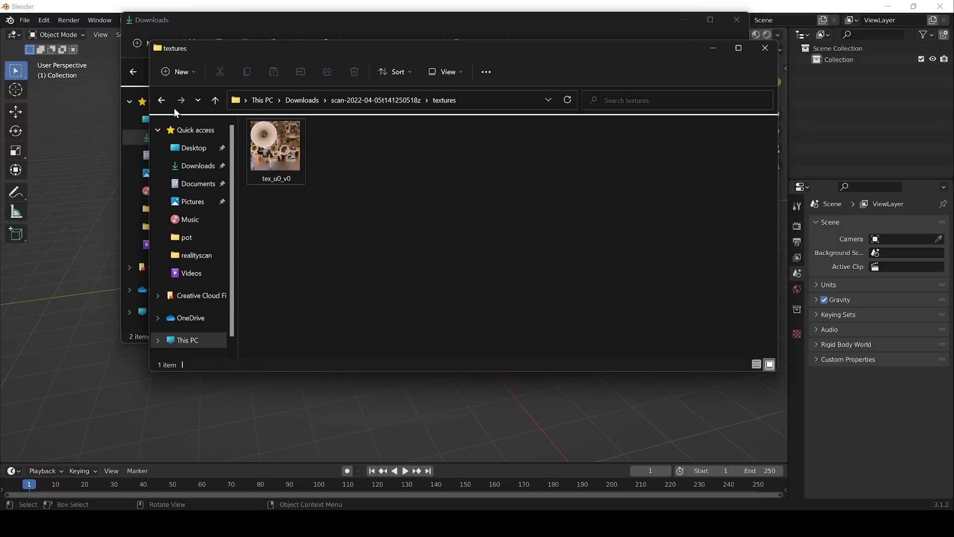
{"action": "left_click", "coordinate": [161, 101]}
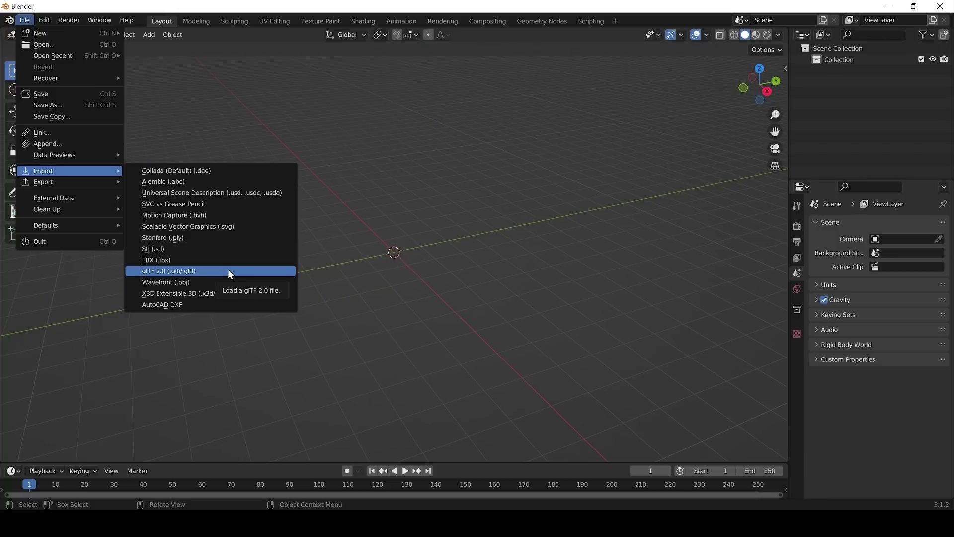
Import the downloaded planter scan into the empty Blender scene as glTF 2.0
{"action": "left_click", "coordinate": [230, 271]}
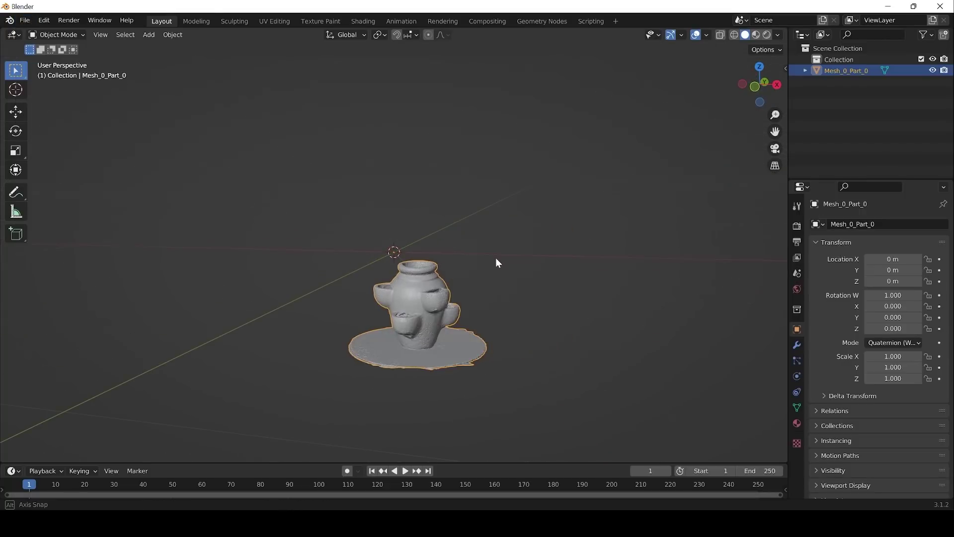
{"action": "scroll", "coordinate": [497, 262], "scroll_direction": "up", "scroll_amount": 3}
{"action": "scroll", "coordinate": [412, 298], "scroll_direction": "down", "scroll_amount": 4}
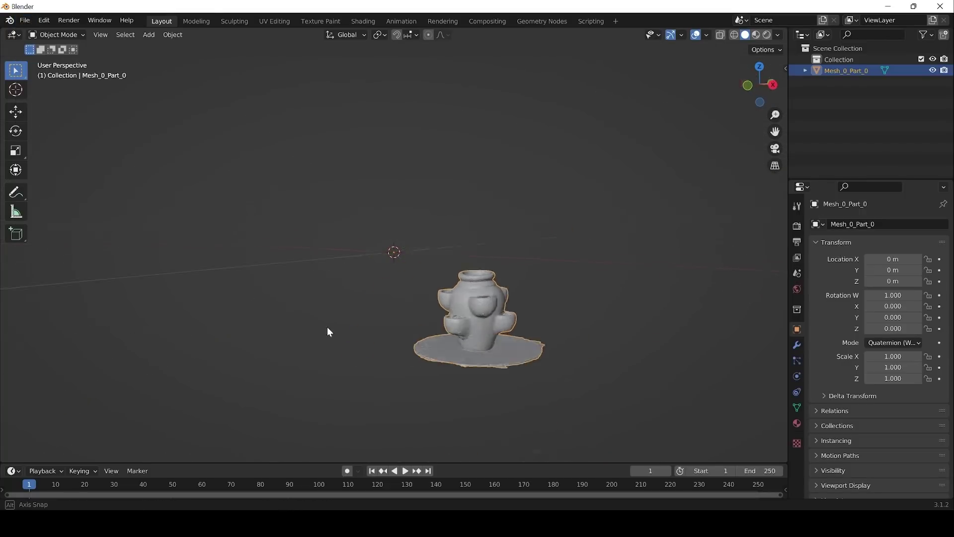
Set the planter mesh's origin to its geometry while working in the right orthographic view
{"action": "middle_click_drag", "start_coordinate": [328, 330], "coordinate": [294, 331]}
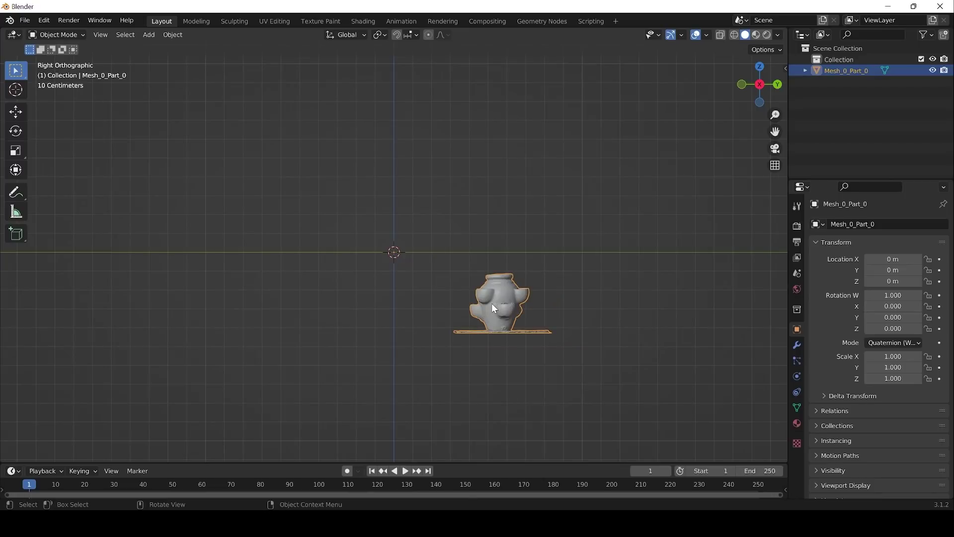
{"action": "right_click", "coordinate": [495, 307]}
{"action": "mouse_move", "coordinate": [494, 330]}
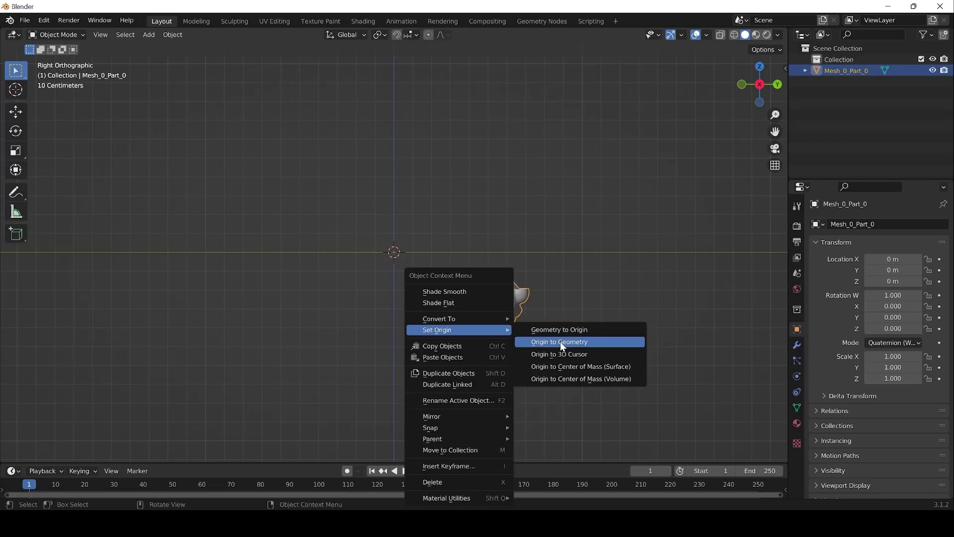
{"action": "left_click", "coordinate": [560, 342]}
Move the planter up about 0.43 m along Z and about -0.57 m along Y to stand at the world origin
{"action": "key", "text": "g"}
{"action": "key", "text": "z"}
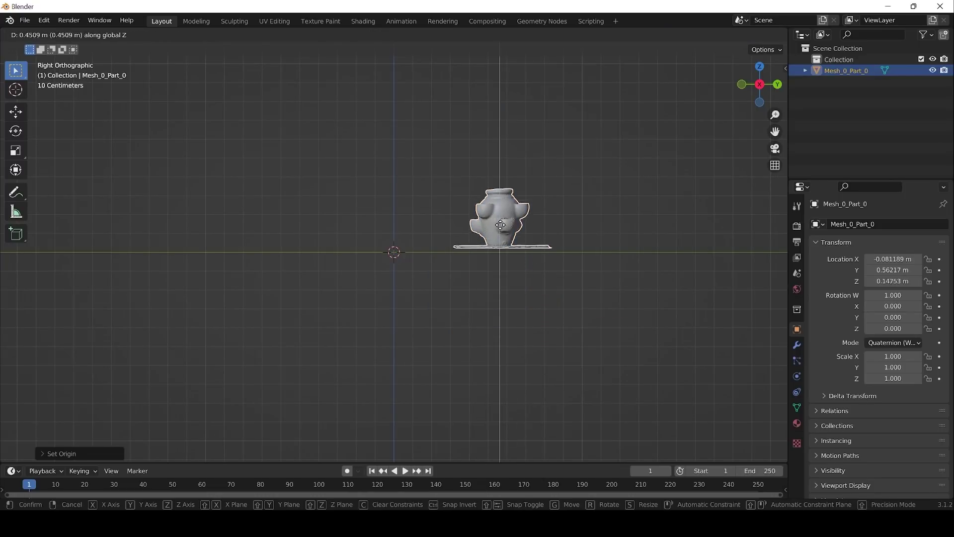
{"action": "left_click", "coordinate": [496, 228]}
{"action": "key", "text": "g"}
{"action": "key", "text": "y"}
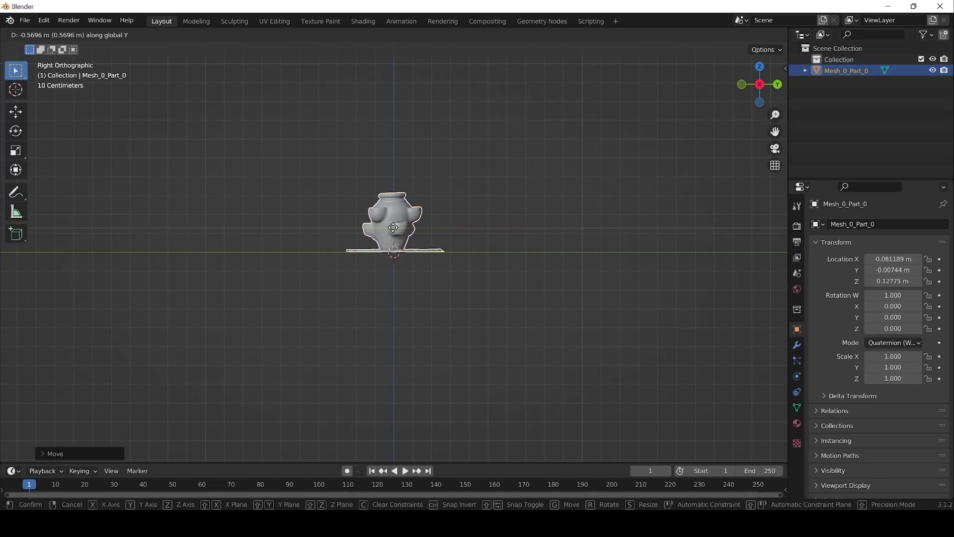
{"action": "left_click", "coordinate": [376, 224]}
Apply all transforms to the repositioned planter mesh
{"action": "middle_click_drag", "start_coordinate": [376, 224], "coordinate": [421, 294]}
{"action": "key", "text": "ctrl+a"}
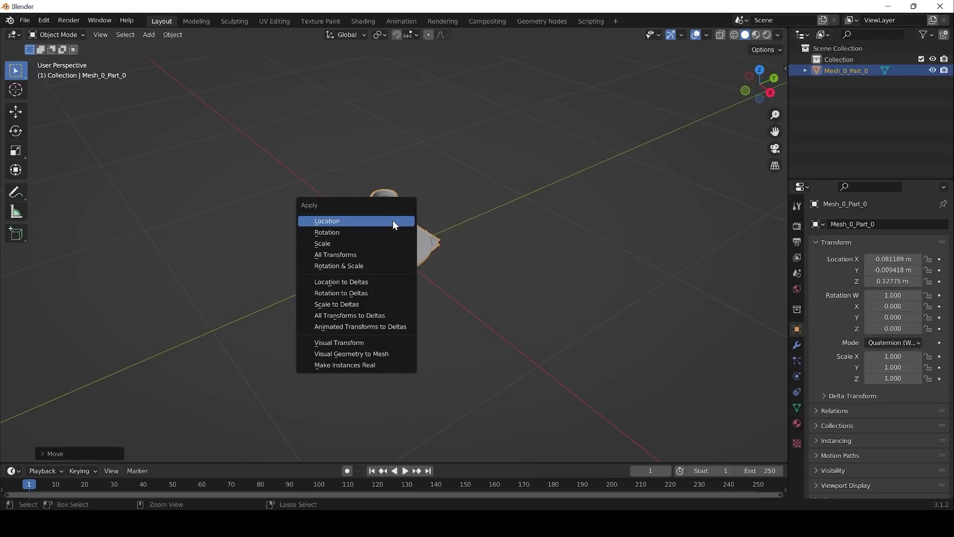
{"action": "left_click", "coordinate": [373, 255]}
Set the viewport shading to MatCap lighting with the dark red clay material
{"action": "scroll", "coordinate": [395, 249], "scroll_direction": "up", "scroll_amount": 6}
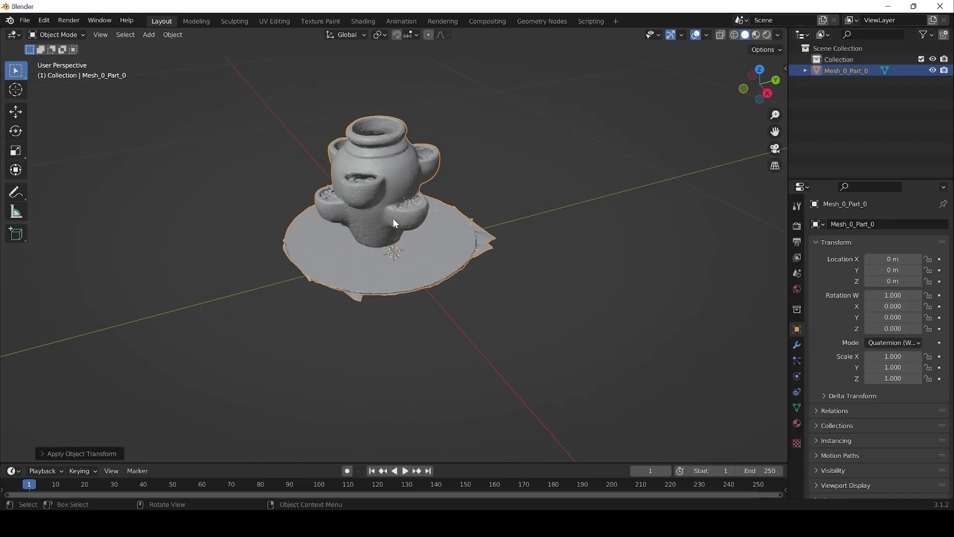
{"action": "middle_click_drag", "start_coordinate": [346, 185], "coordinate": [390, 315]}
{"action": "scroll", "coordinate": [399, 309], "scroll_direction": "up", "scroll_amount": 3}
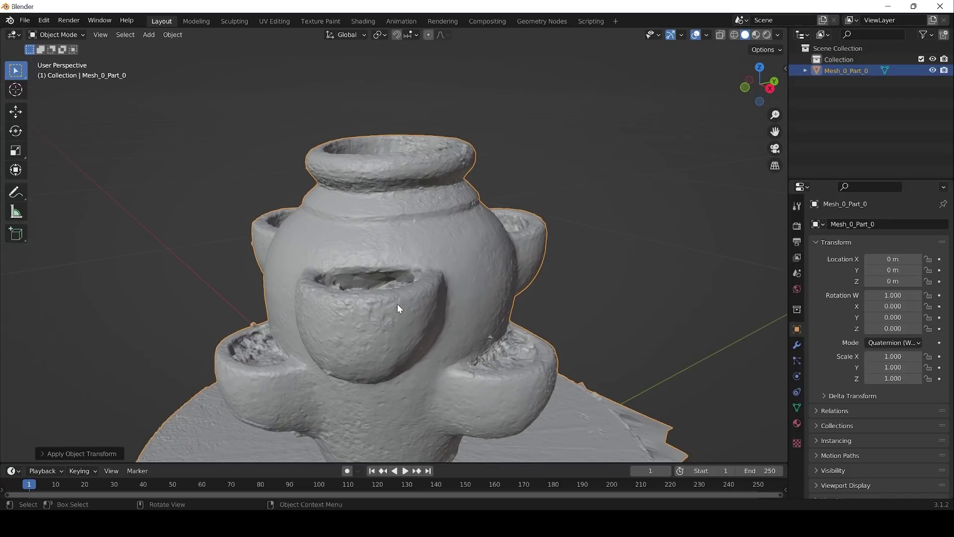
{"action": "left_click", "coordinate": [777, 35]}
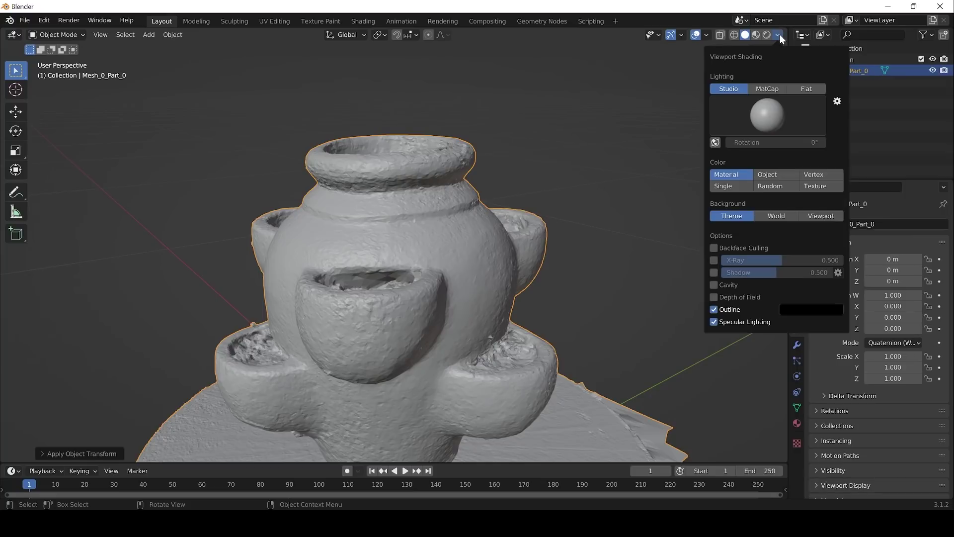
{"action": "left_click", "coordinate": [767, 89]}
{"action": "left_click", "coordinate": [781, 116]}
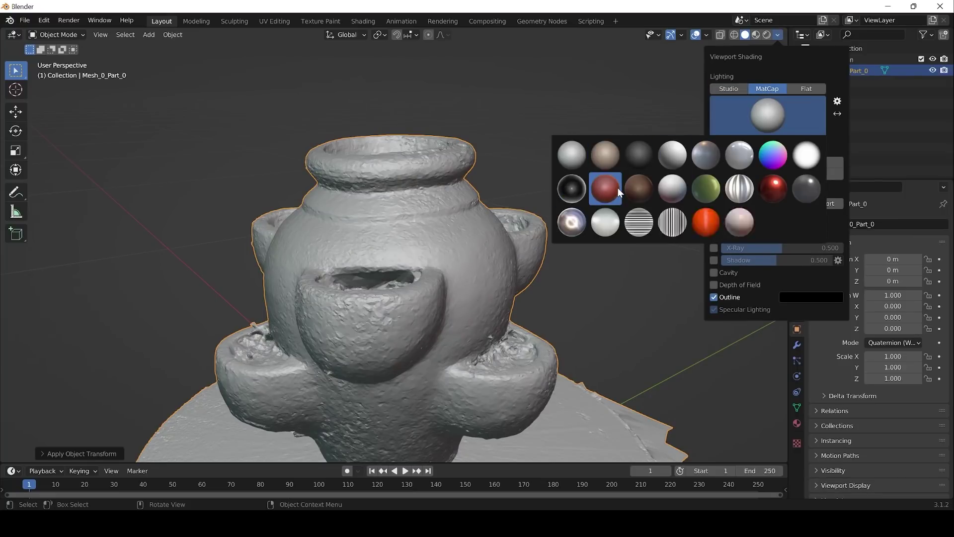
{"action": "left_click", "coordinate": [618, 188]}
Examine the planter's surface detail from several sides, including with rendered viewport shading
{"action": "mouse_move", "coordinate": [296, 297]}
{"action": "middle_mouse_down"}
{"action": "mouse_move", "coordinate": [494, 312]}
{"action": "mouse_move", "coordinate": [392, 249]}
{"action": "mouse_move", "coordinate": [341, 255]}
{"action": "mouse_move", "coordinate": [446, 280]}
{"action": "mouse_move", "coordinate": [492, 315]}
{"action": "middle_mouse_up"}
{"action": "left_click", "coordinate": [767, 35]}
{"action": "scroll", "coordinate": [375, 259], "scroll_direction": "up", "scroll_amount": 3}
{"action": "mouse_move", "coordinate": [375, 258]}
{"action": "middle_mouse_down"}
{"action": "mouse_move", "coordinate": [500, 251]}
{"action": "mouse_move", "coordinate": [422, 264]}
{"action": "middle_mouse_up"}
{"action": "scroll", "coordinate": [449, 257], "scroll_direction": "down", "scroll_amount": 5}
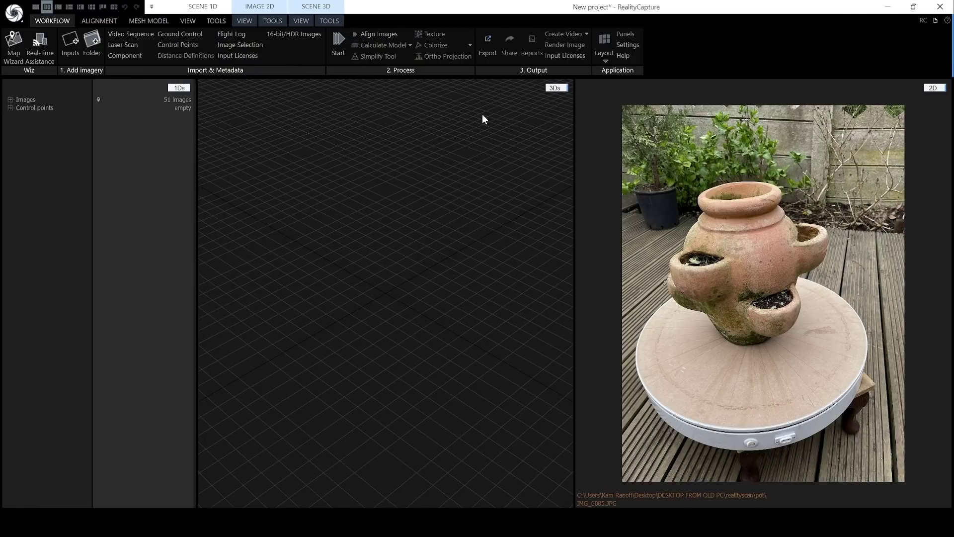
Switch to RealityCapture and examine the solid Model 3 reconstruction around the planter's pockets, turntable and underside
{"action": "left_click", "coordinate": [97, 22]}
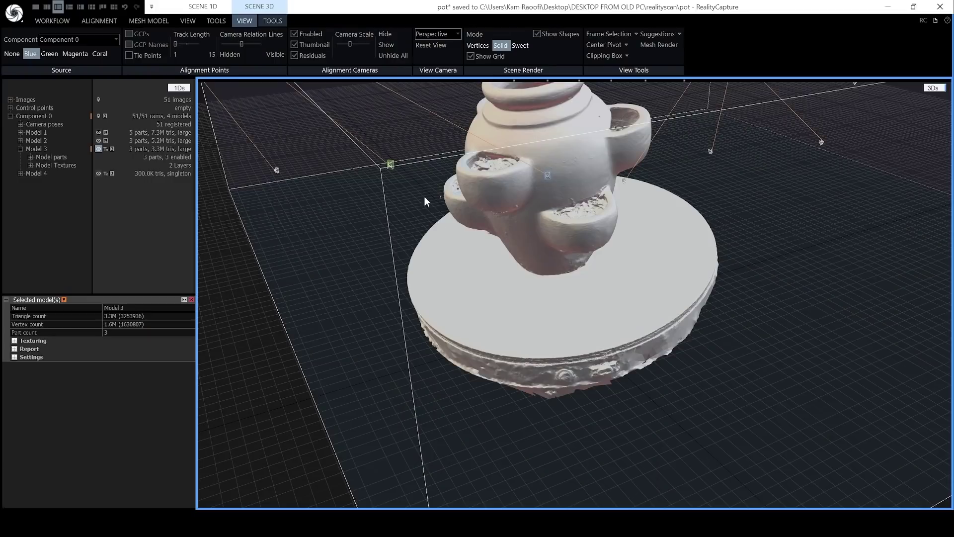
{"action": "left_click_drag", "start_coordinate": [424, 195], "coordinate": [445, 148]}
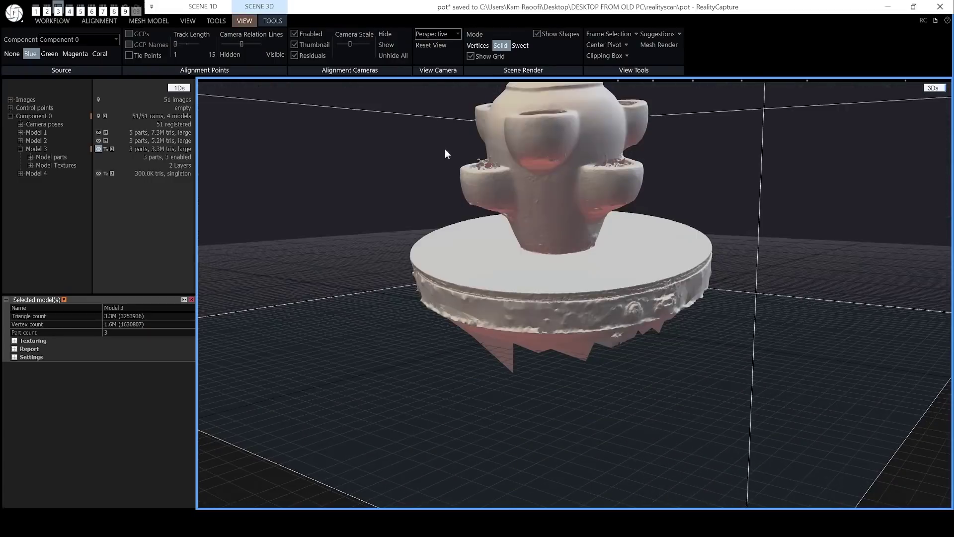
{"action": "scroll", "coordinate": [440, 228], "scroll_direction": "down", "scroll_amount": 3}
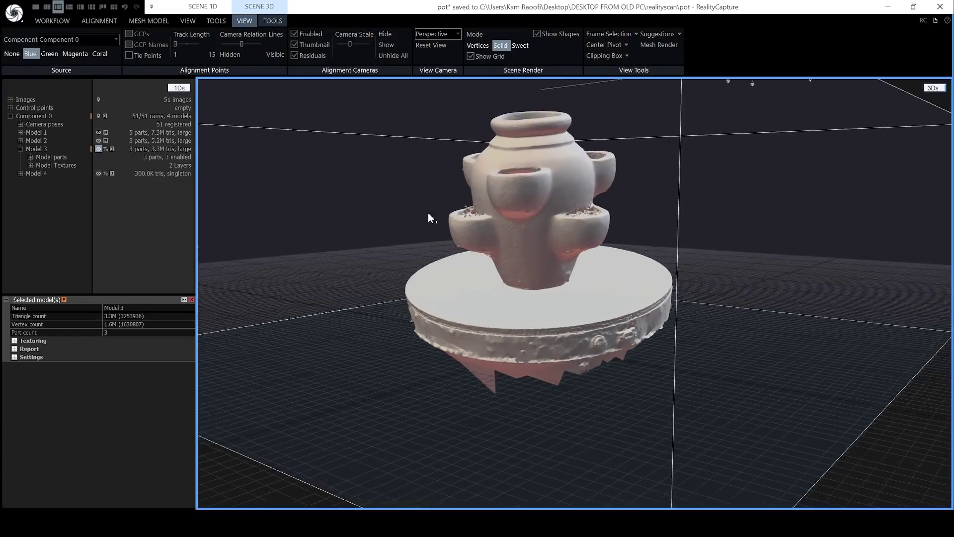
{"action": "right_click_drag", "start_coordinate": [543, 238], "coordinate": [553, 280]}
{"action": "scroll", "coordinate": [553, 280], "scroll_direction": "up", "scroll_amount": 4}
{"action": "left_click_drag", "start_coordinate": [404, 264], "coordinate": [593, 305]}
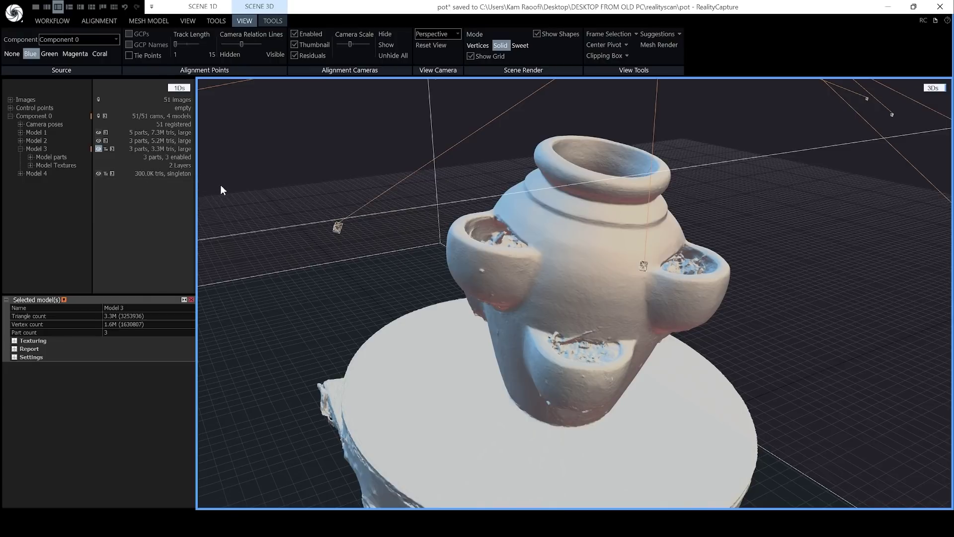
{"action": "left_click", "coordinate": [889, 7]}
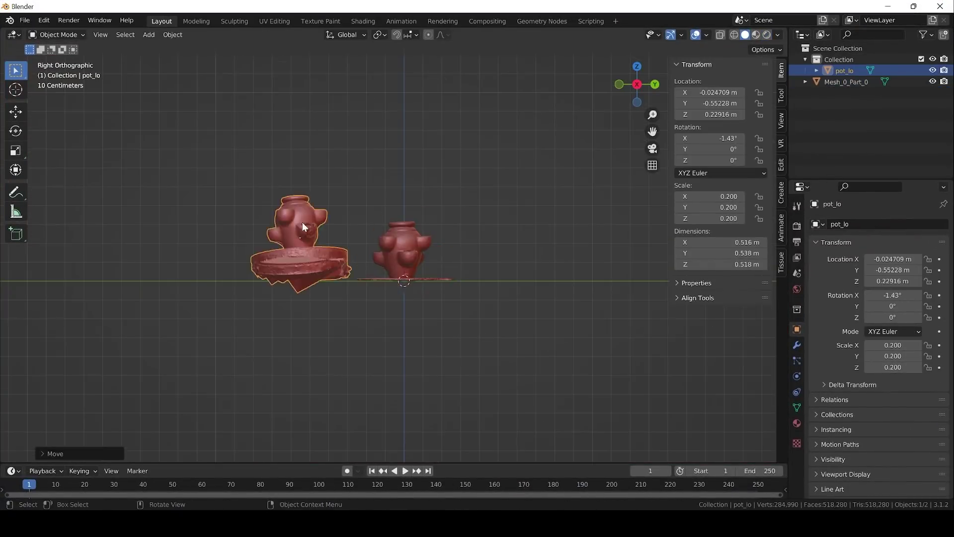
In Blender, rotate pot_lo about the X axis and delete the turntable geometry beneath the planter
{"action": "key", "text": "r"}
{"action": "key", "text": "x"}
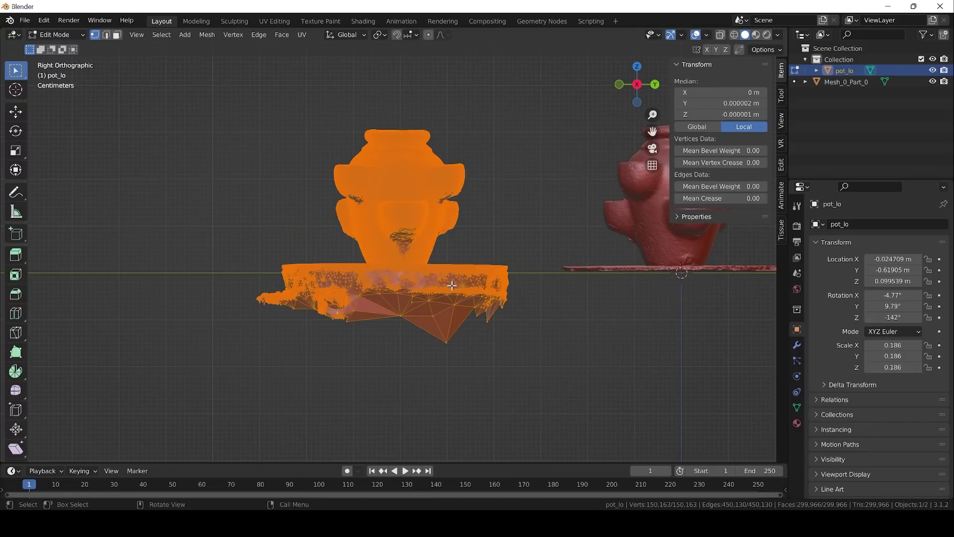
{"action": "key", "text": "shift+z"}
{"action": "key", "text": "alt+a"}
{"action": "left_click_drag", "start_coordinate": [564, 357], "coordinate": [221, 271]}
{"action": "key", "text": "x"}
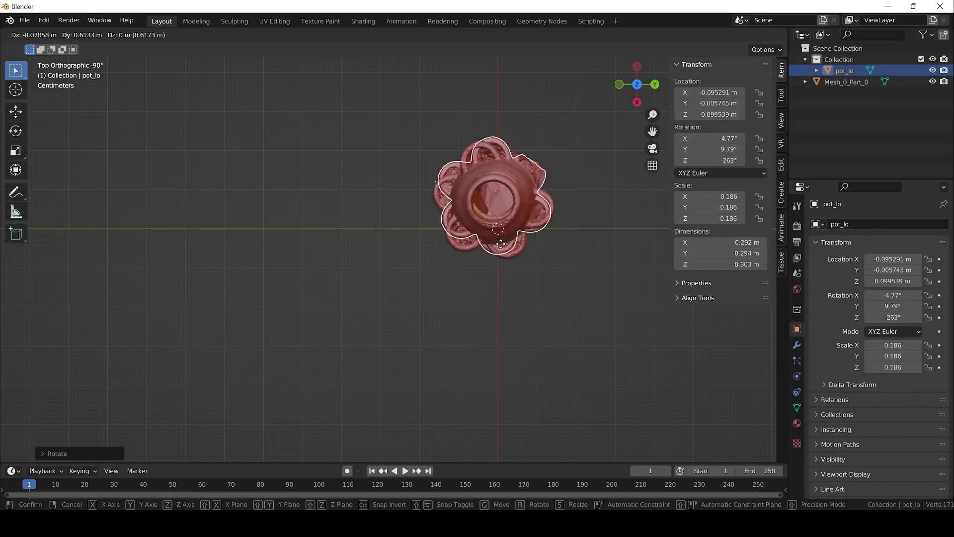
Unhide Mesh_0_Part_0 beside pot_lo and compare the surface detail of both planters from several angles
{"action": "key", "text": "shift+a"}
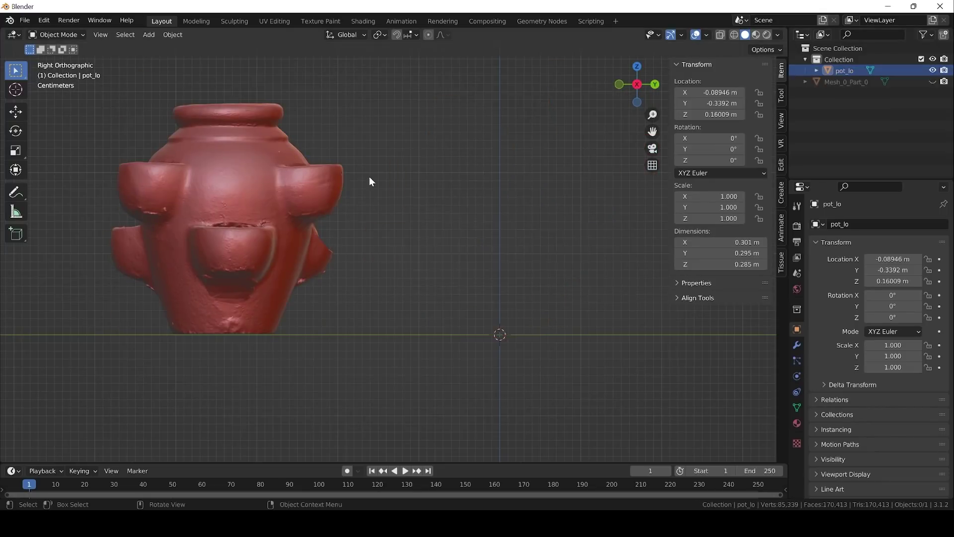
{"action": "left_click", "coordinate": [934, 82]}
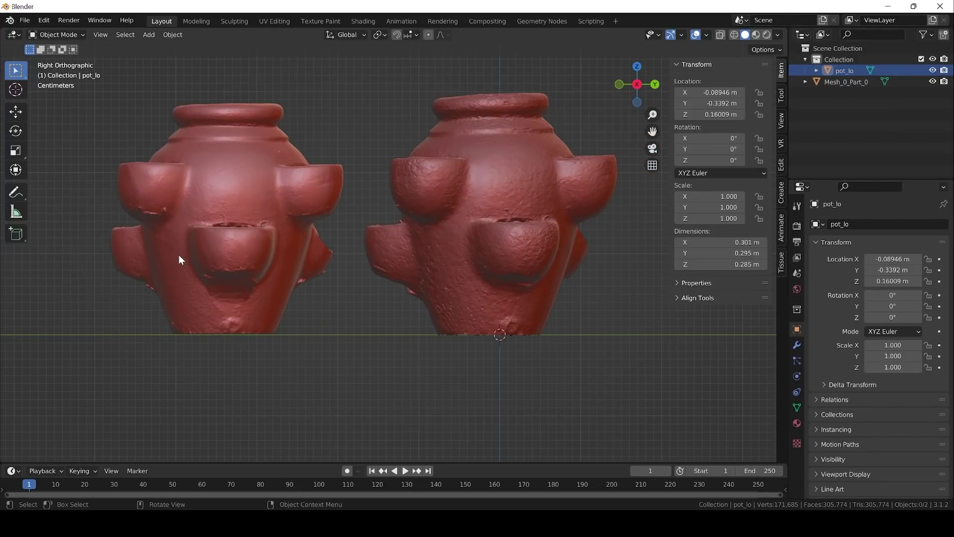
{"action": "middle_click_drag", "start_coordinate": [186, 256], "coordinate": [283, 284]}
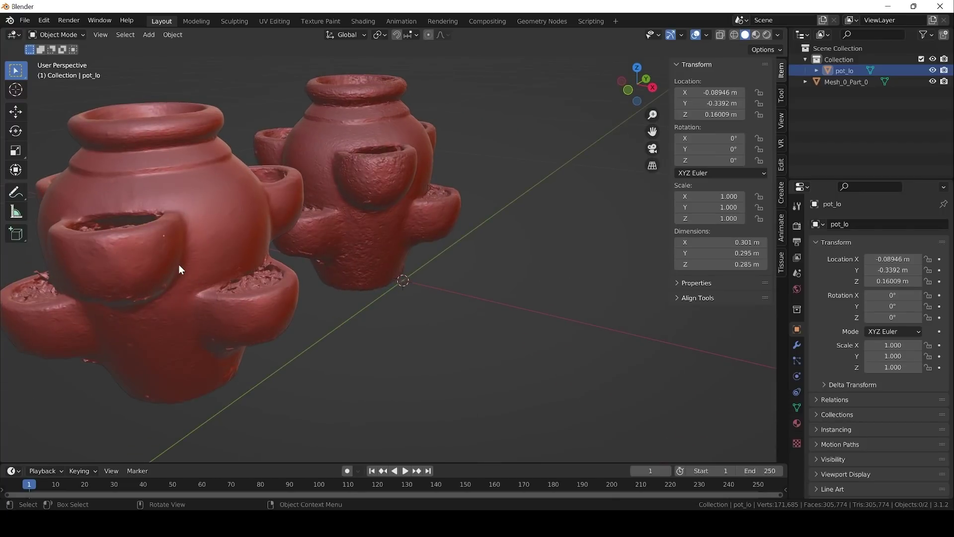
{"action": "middle_click_drag", "start_coordinate": [180, 269], "coordinate": [496, 287]}
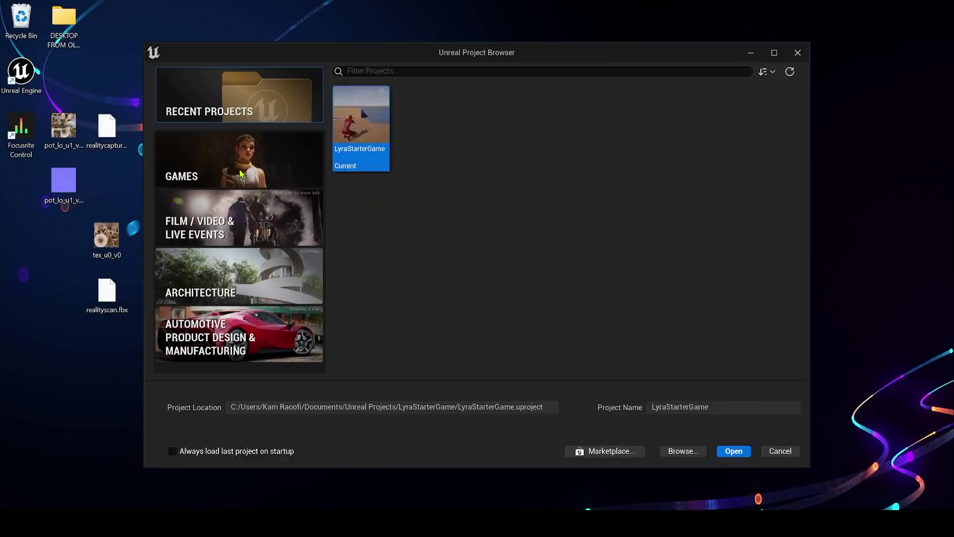
Create a games project named MyProject from the Third Person template, using Blueprint, Desktop, Maximum quality and starter content
{"action": "left_click", "coordinate": [240, 159]}
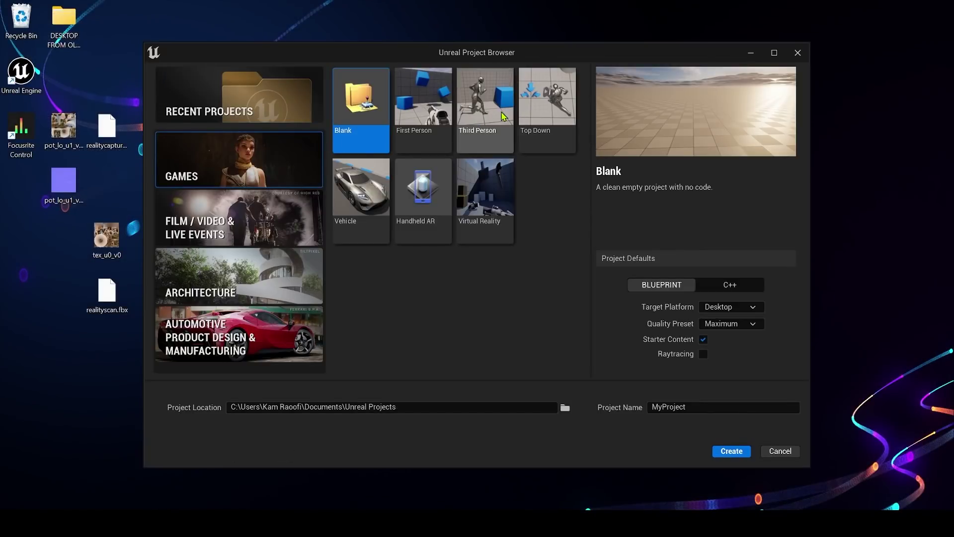
{"action": "left_click", "coordinate": [484, 117]}
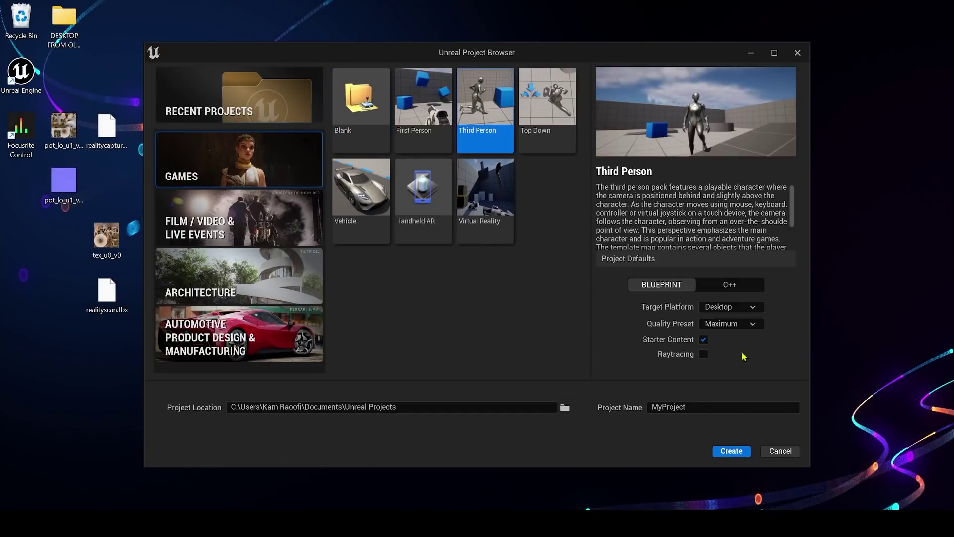
{"action": "left_click", "coordinate": [732, 450]}
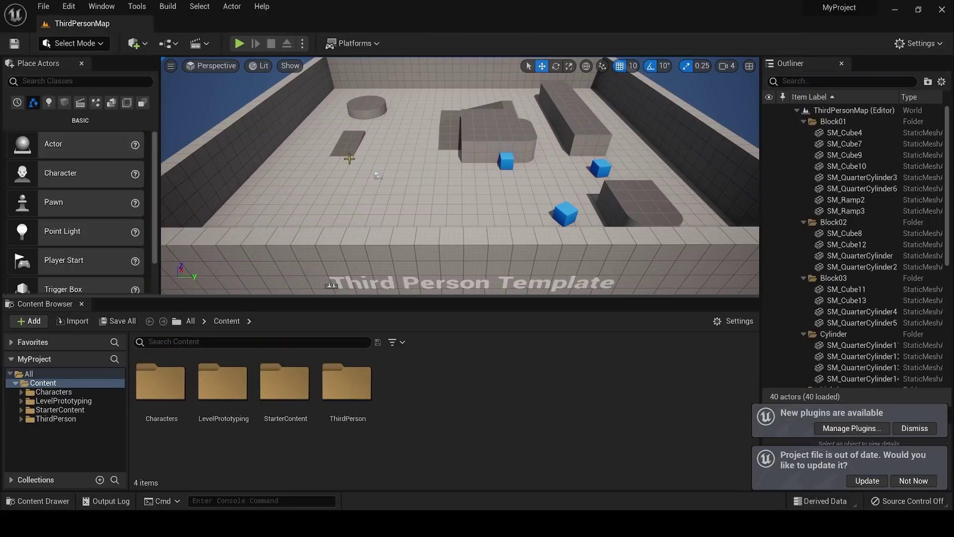
Import realityscan.fbx, realitycapture.fbx and their textures from the desktop, and place the realityscan mesh on the level floor
{"action": "mouse_move", "coordinate": [407, 203]}
{"action": "right_mouse_down"}
{"action": "mouse_move", "coordinate": [413, 129]}
{"action": "mouse_move", "coordinate": [412, 210]}
{"action": "right_mouse_up"}
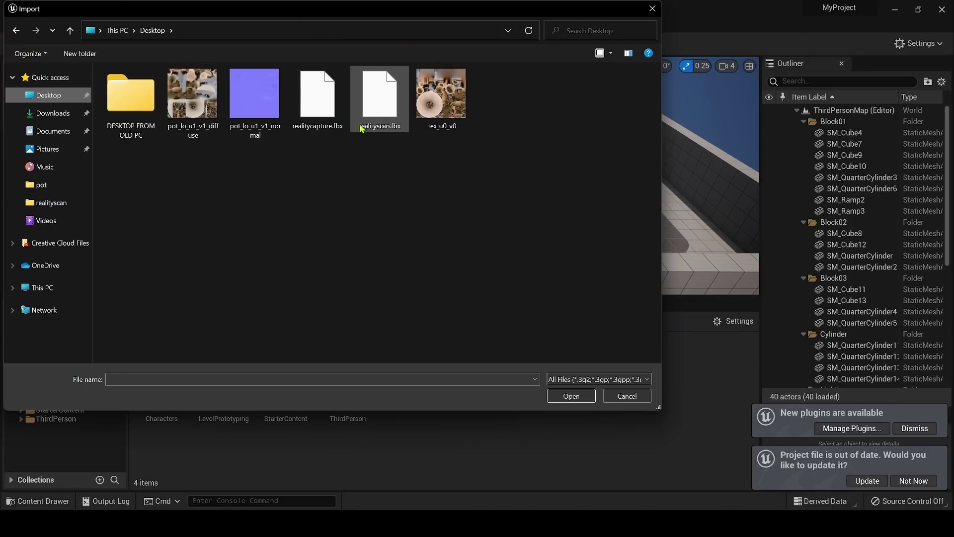
{"action": "left_click", "coordinate": [440, 104]}
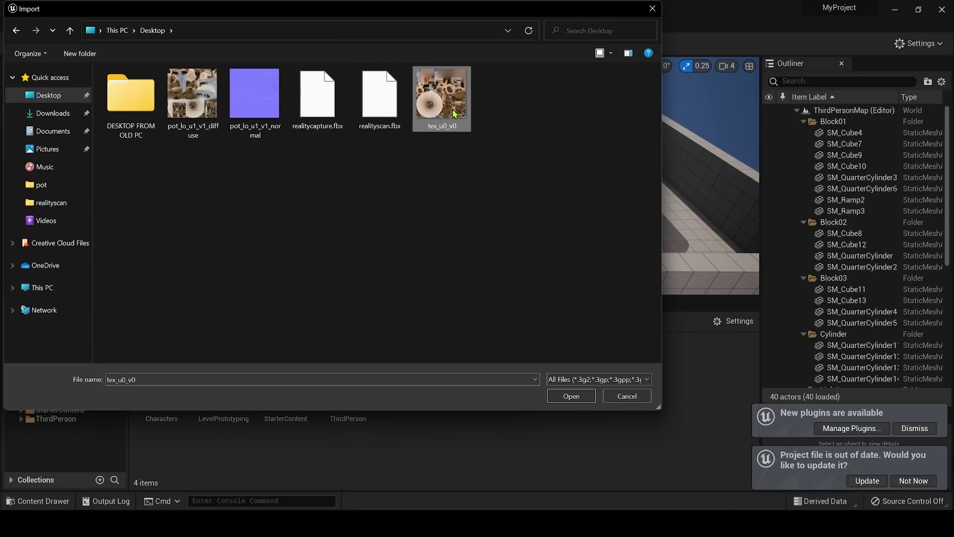
{"action": "left_click", "coordinate": [379, 102], "text": "ctrl"}
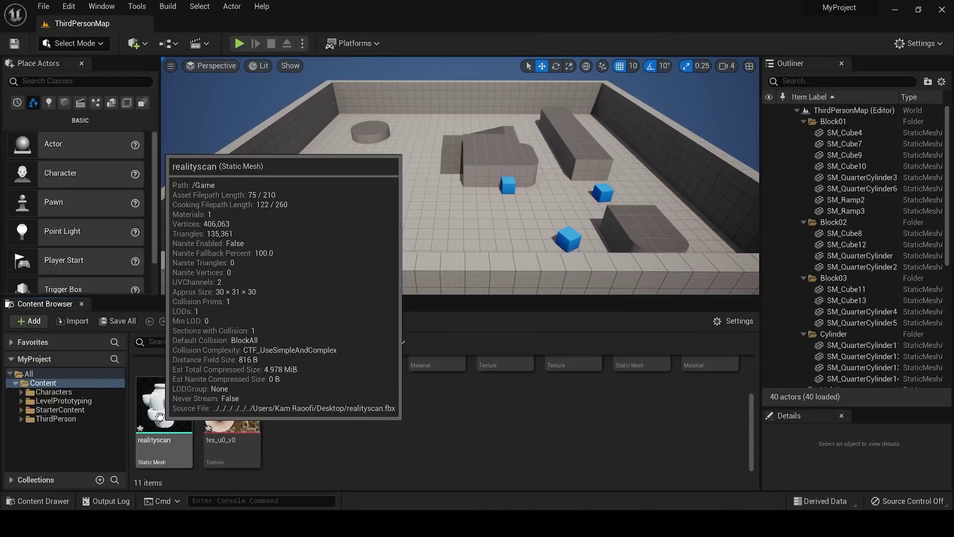
{"action": "left_click_drag", "start_coordinate": [162, 404], "coordinate": [415, 194]}
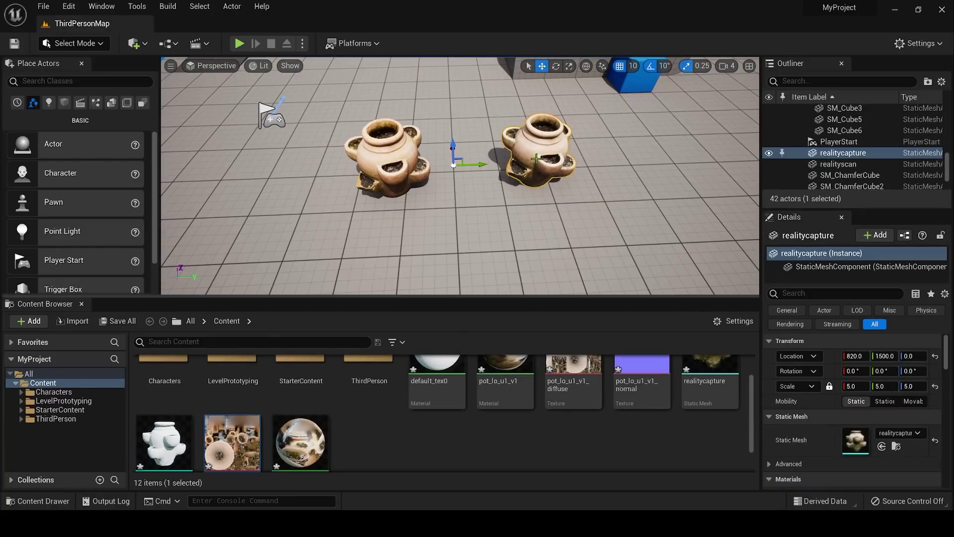
In material pot_lo_u1_v1, insert a FlattenNormal node between the normal map's Texture Sample and the material's Normal input
{"action": "double_click", "coordinate": [506, 368]}
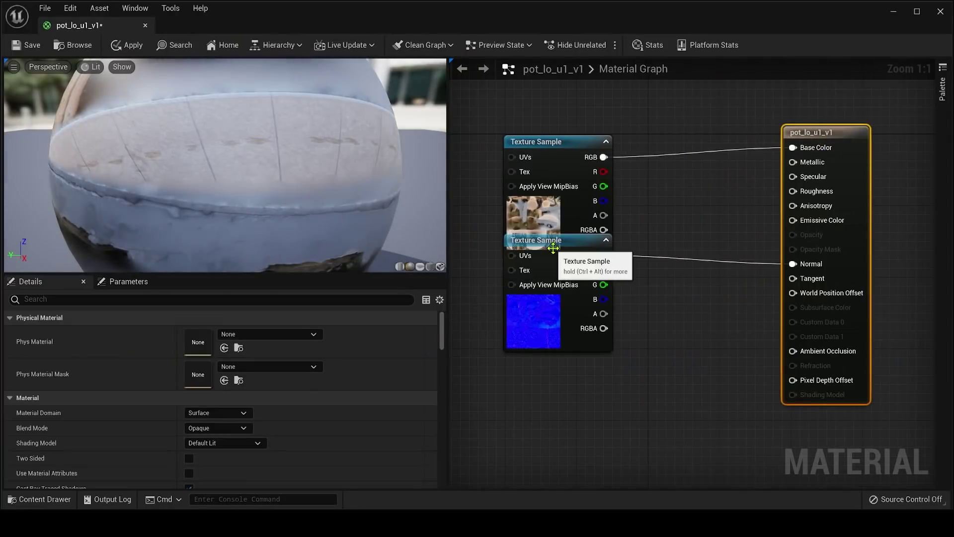
{"action": "left_click_drag", "start_coordinate": [553, 248], "coordinate": [529, 328]}
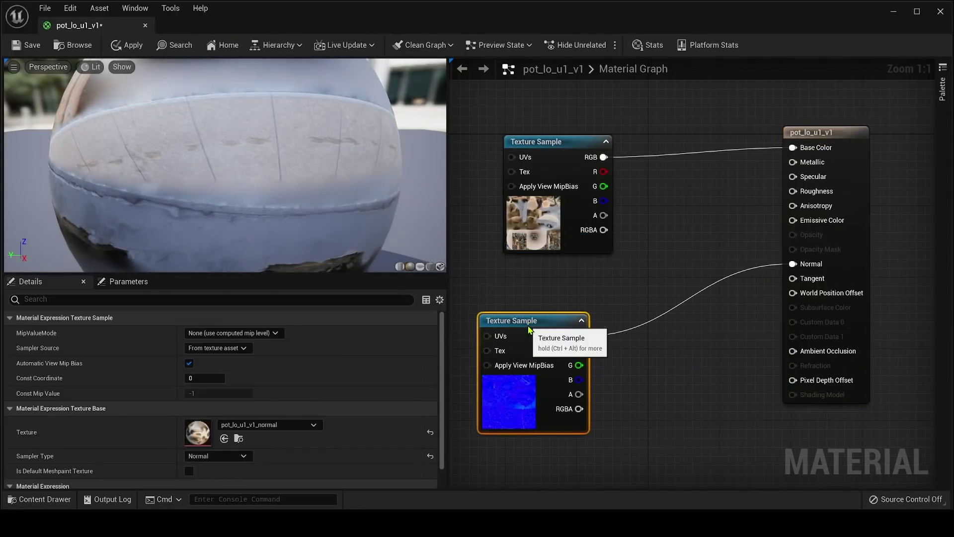
{"action": "right_click", "coordinate": [644, 401]}
{"action": "type", "text": "flat"}
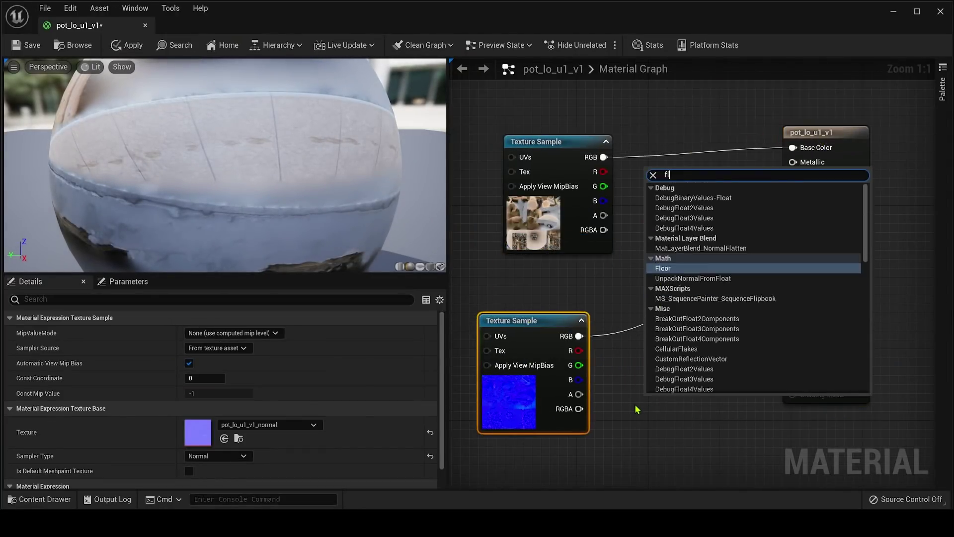
{"action": "key", "text": "Return"}
{"action": "left_click_drag", "start_coordinate": [791, 264], "coordinate": [653, 417], "text": "ctrl"}
{"action": "left_click_drag", "start_coordinate": [724, 417], "coordinate": [793, 264]}
{"action": "left_click_drag", "start_coordinate": [679, 403], "coordinate": [693, 339]}
Feed a constant with value 3 into the FlattenNormal node's Flatness input and save the material
{"action": "key", "text": "1"}
{"action": "left_click", "coordinate": [622, 438]}
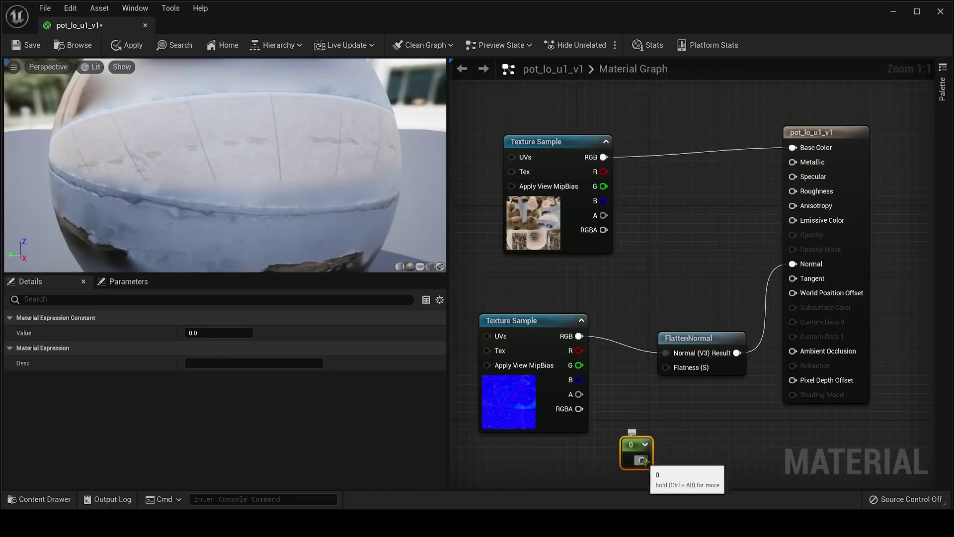
{"action": "left_click_drag", "start_coordinate": [642, 460], "coordinate": [665, 368]}
{"action": "left_click", "coordinate": [195, 332]}
{"action": "type", "text": "3"}
{"action": "key", "text": "Return"}
{"action": "left_click", "coordinate": [27, 45]}
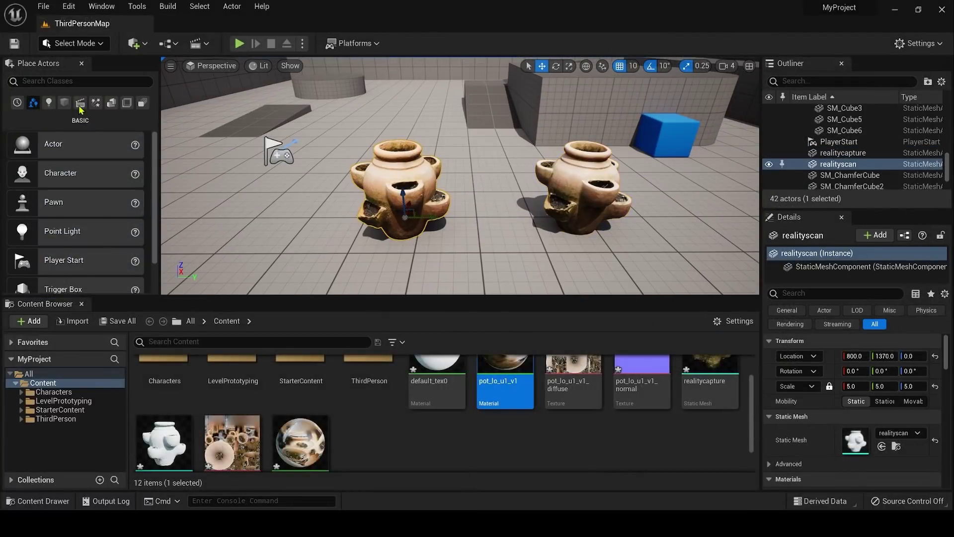
Place a Text Render Actor above the realityscan planter and set its text to "reality scan"
{"action": "left_click", "coordinate": [79, 81]}
{"action": "type", "text": "text"}
{"action": "left_click_drag", "start_coordinate": [74, 136], "coordinate": [398, 96]}
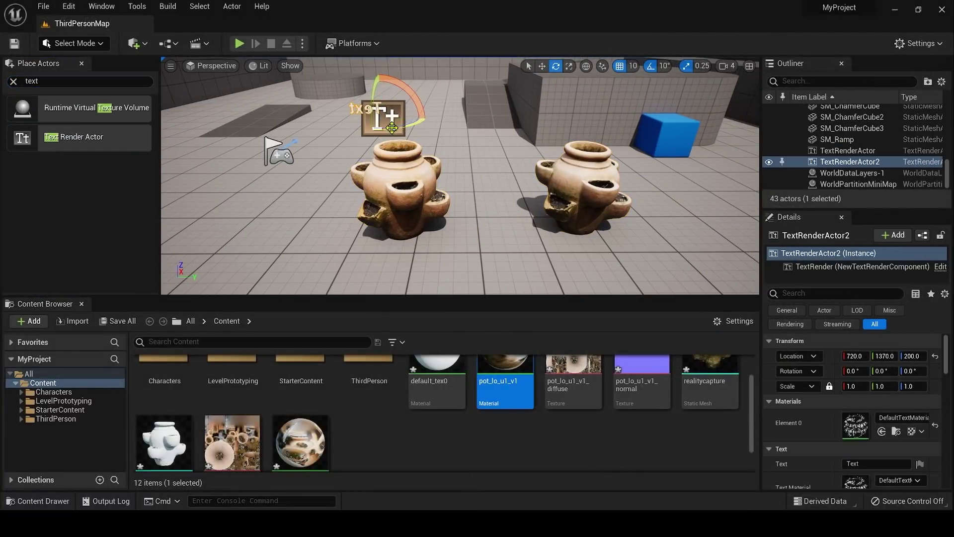
{"action": "type", "text": "reality scan"}
{"action": "key", "text": "Return"}
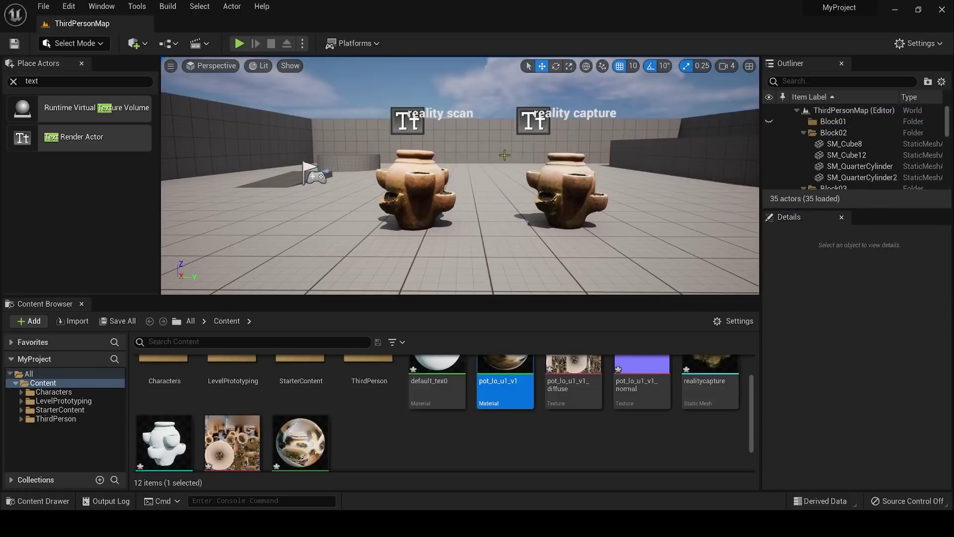
Compare the reality scan and reality capture planters from the front in the fullscreen viewport
{"action": "key", "text": "F11"}
{"action": "scroll", "coordinate": [513, 279], "scroll_direction": "up", "scroll_amount": 5}
{"action": "scroll", "coordinate": [514, 279], "scroll_direction": "down", "scroll_amount": 6}
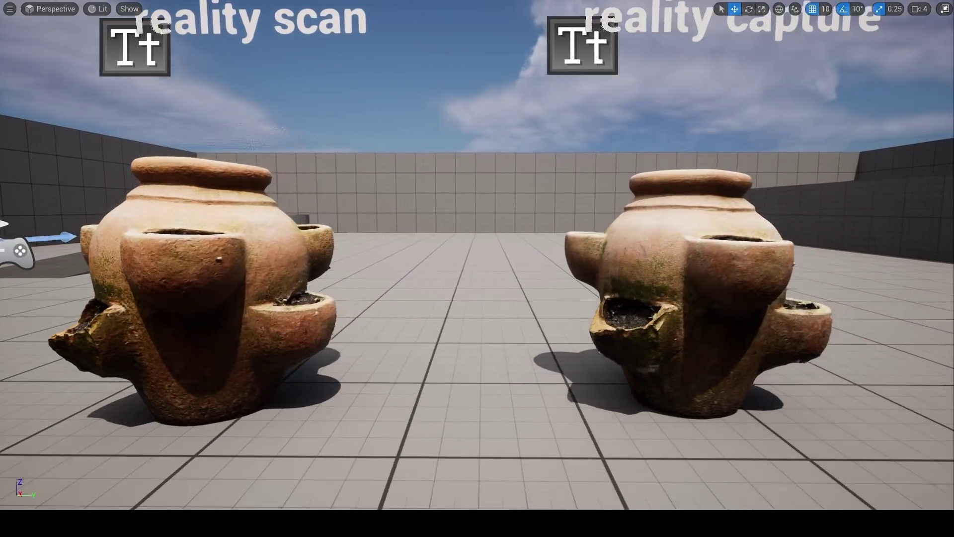
{"action": "scroll", "coordinate": [514, 277], "scroll_direction": "up", "scroll_amount": 2}
{"action": "middle_click_drag", "start_coordinate": [514, 277], "coordinate": [524, 276]}
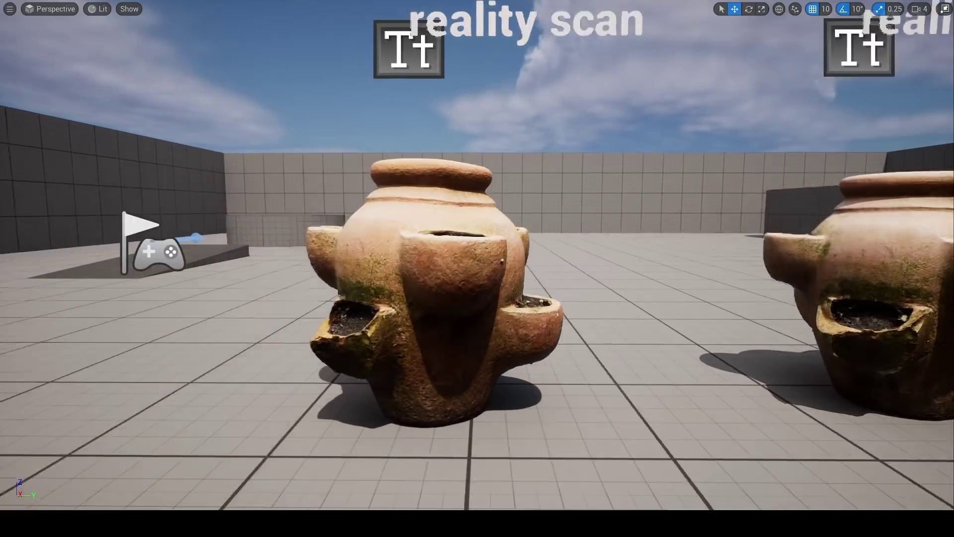
{"action": "middle_click_drag", "start_coordinate": [755, 283], "coordinate": [584, 283]}
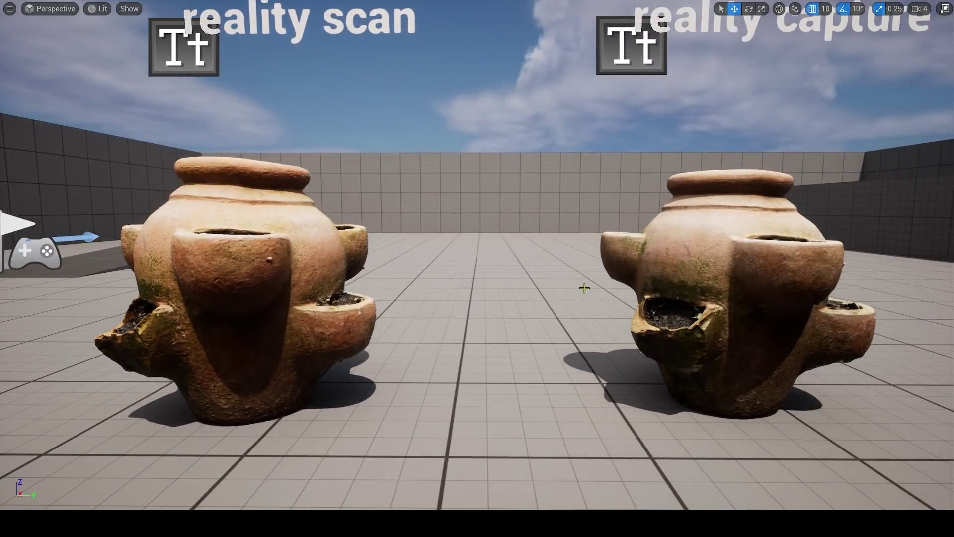
Examine the rims, openings and soil pockets of both planters up close from above
{"action": "scroll", "coordinate": [584, 283], "scroll_direction": "up", "scroll_amount": 5}
{"action": "right_click_drag", "start_coordinate": [586, 286], "coordinate": [585, 343]}
{"action": "middle_click_drag", "start_coordinate": [585, 287], "coordinate": [577, 267]}
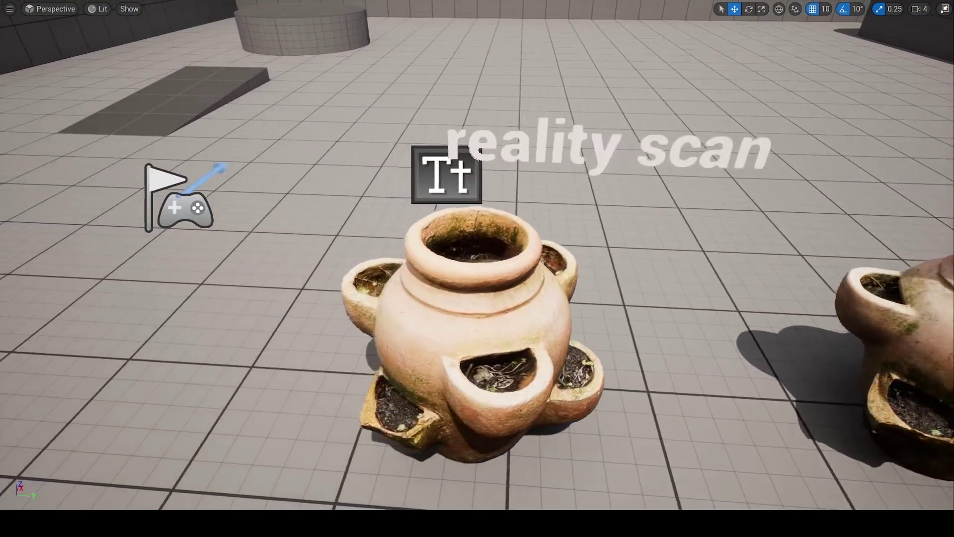
{"action": "scroll", "coordinate": [594, 276], "scroll_direction": "up", "scroll_amount": 6}
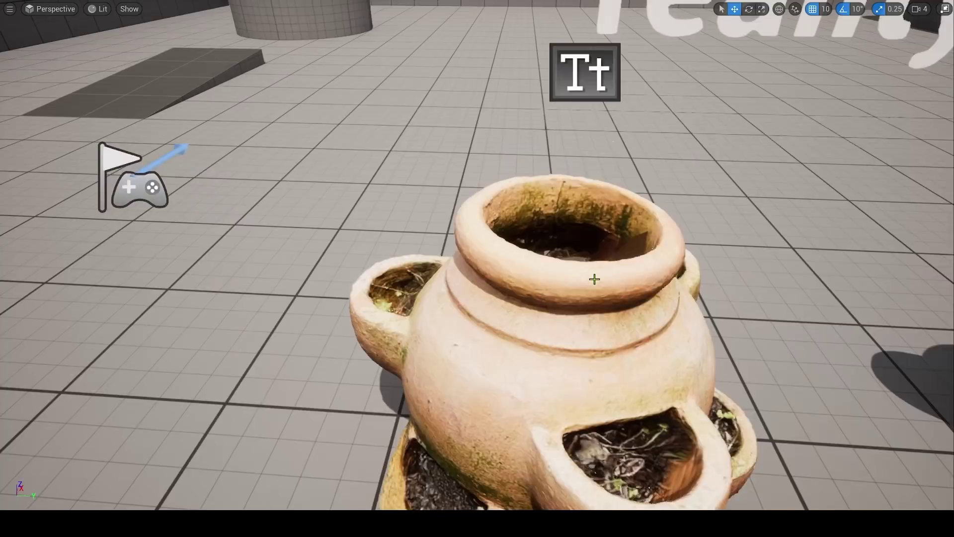
{"action": "middle_click_drag", "start_coordinate": [594, 279], "coordinate": [651, 264]}
{"action": "scroll", "coordinate": [598, 281], "scroll_direction": "down", "scroll_amount": 5}
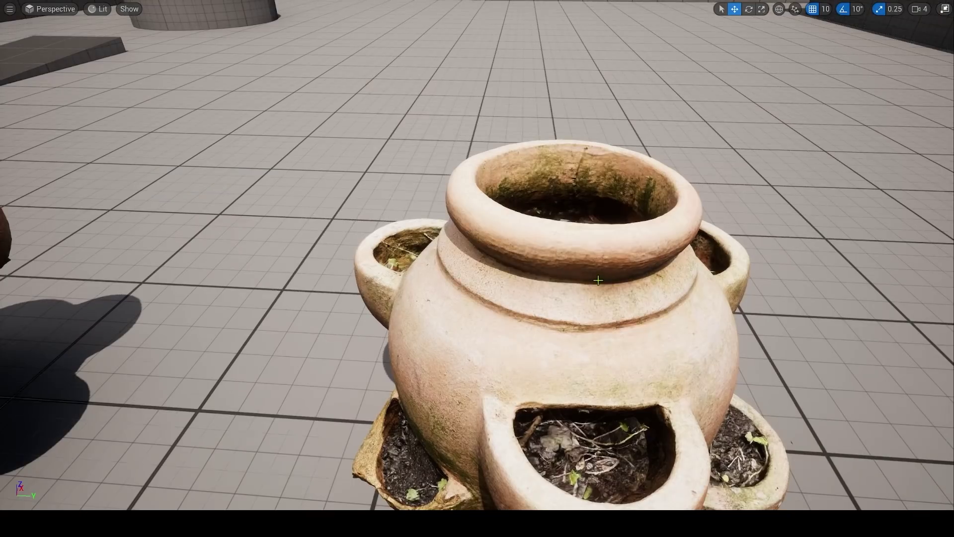
{"action": "middle_click_drag", "start_coordinate": [598, 280], "coordinate": [626, 288]}
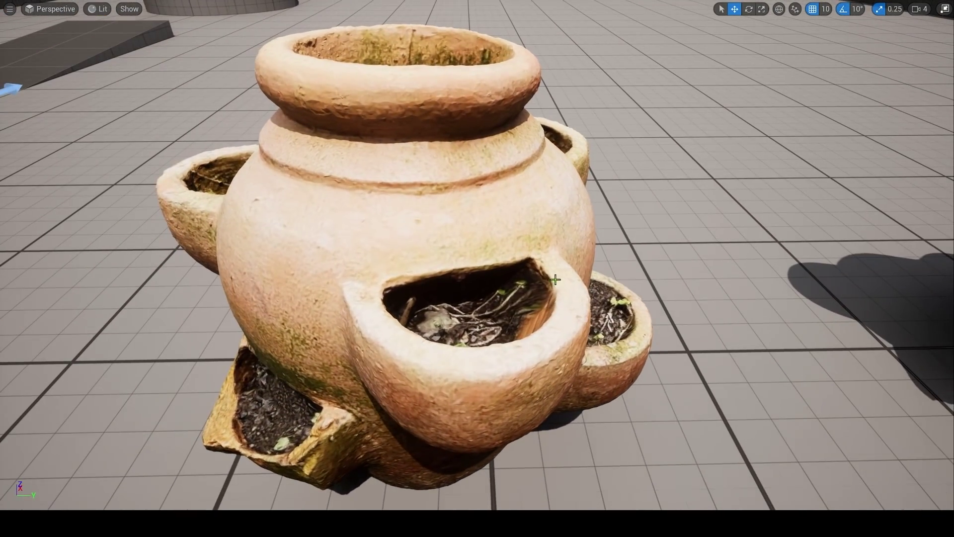
{"action": "left_click_drag", "start_coordinate": [513, 274], "coordinate": [532, 259], "text": "alt"}
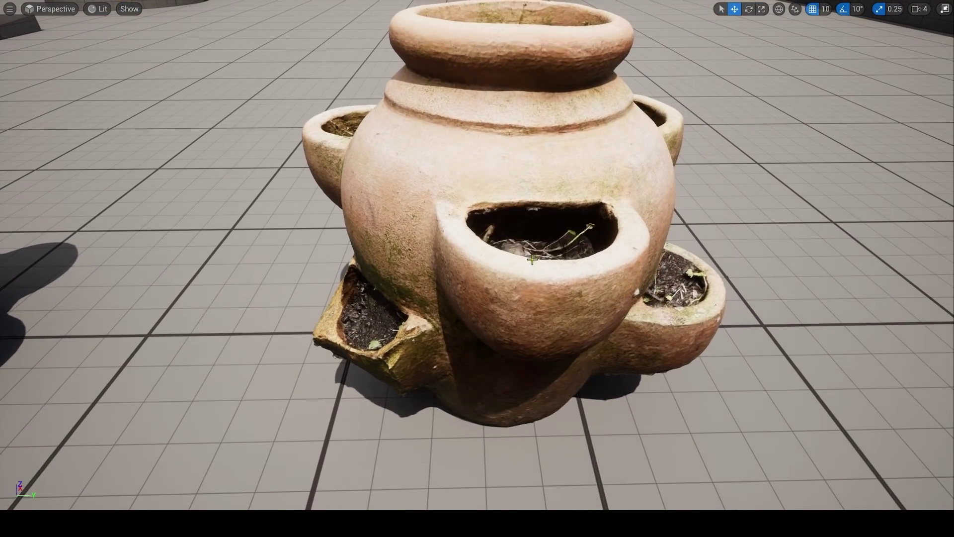
Fly around the planters to compare their back sides, and return to the front view in the normal editor layout
{"action": "middle_click_drag", "start_coordinate": [543, 252], "coordinate": [199, 265]}
{"action": "scroll", "coordinate": [543, 253], "scroll_direction": "down", "scroll_amount": 4}
{"action": "scroll", "coordinate": [543, 253], "scroll_direction": "up", "scroll_amount": 3}
{"action": "key", "text": "d"}
{"action": "right_click_drag", "start_coordinate": [529, 250], "coordinate": [338, 273]}
{"action": "right_click_drag", "start_coordinate": [572, 219], "coordinate": [397, 160]}
{"action": "key", "text": "d"}
{"action": "key", "text": "w"}
{"action": "key", "text": "w"}
{"action": "key", "text": "s"}
{"action": "key", "text": "a"}
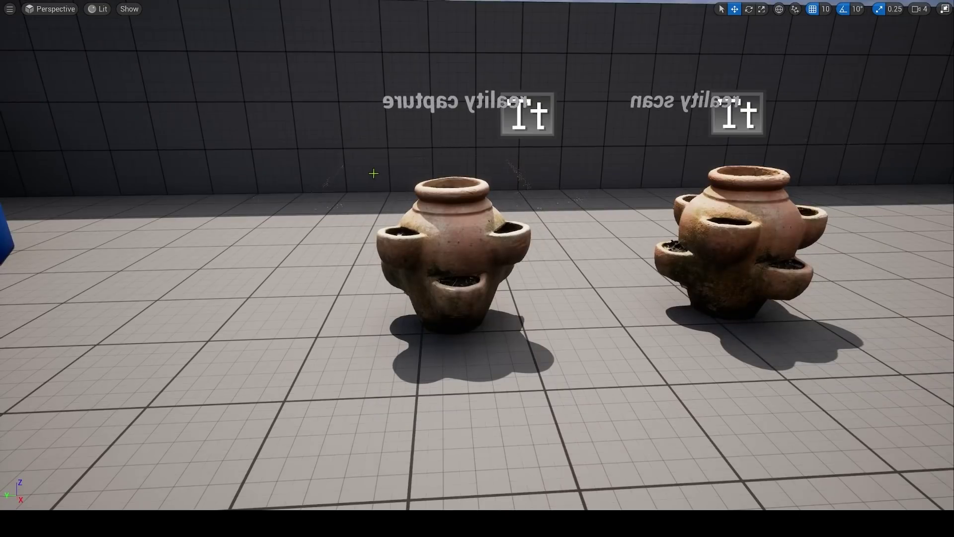
{"action": "right_click_drag", "start_coordinate": [374, 173], "coordinate": [606, 224]}
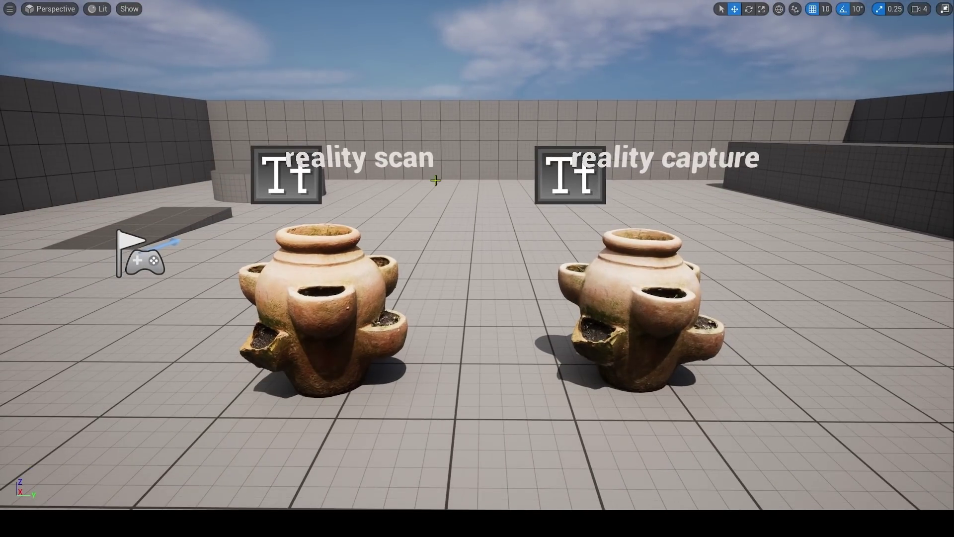
{"action": "key", "text": "F11"}
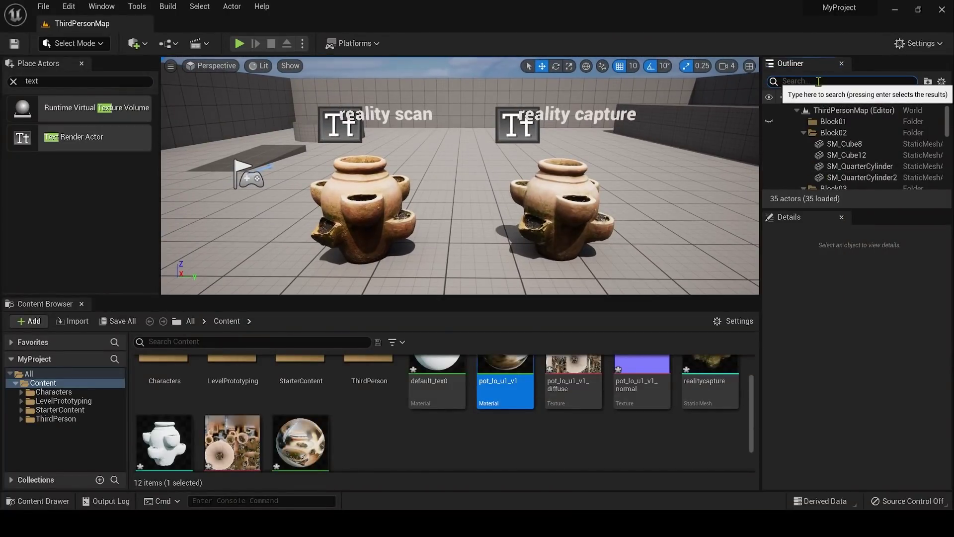
Search the Outliner for "direc", select the DirectionalLight and change the direction of the level's sunlight
{"action": "type", "text": "direc"}
{"action": "left_click", "coordinate": [859, 133]}
{"action": "right_click_drag", "start_coordinate": [454, 218], "coordinate": [447, 184]}
{"action": "key", "text": "ctrl+l"}
{"action": "left_click", "coordinate": [469, 149]}
{"action": "key", "text": "Delete"}
Compare the front and back of both planters under the changed sunlight in the fullscreen viewport
{"action": "key", "text": "F11"}
{"action": "scroll", "coordinate": [447, 224], "scroll_direction": "up", "scroll_amount": 3}
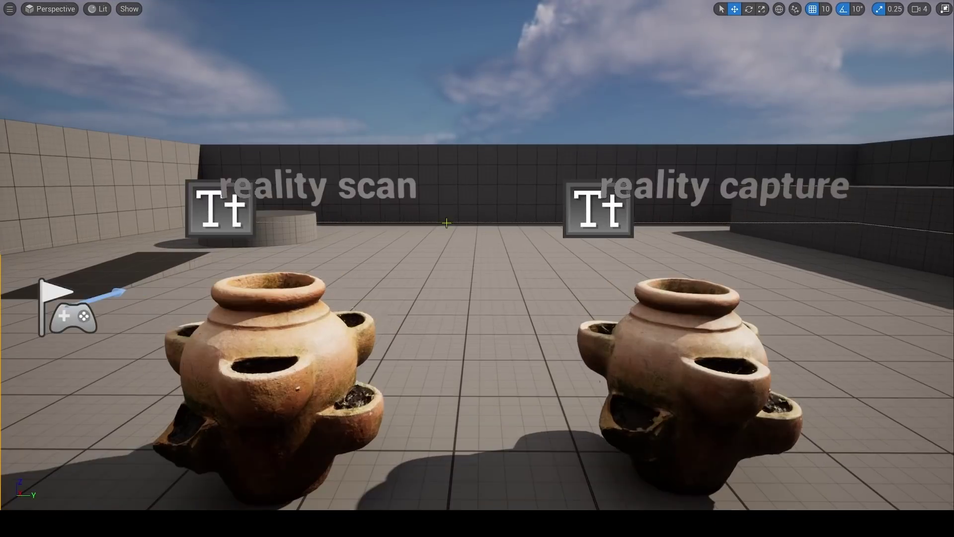
{"action": "scroll", "coordinate": [446, 243], "scroll_direction": "up", "scroll_amount": 2}
{"action": "middle_click_drag", "start_coordinate": [446, 243], "coordinate": [685, 386]}
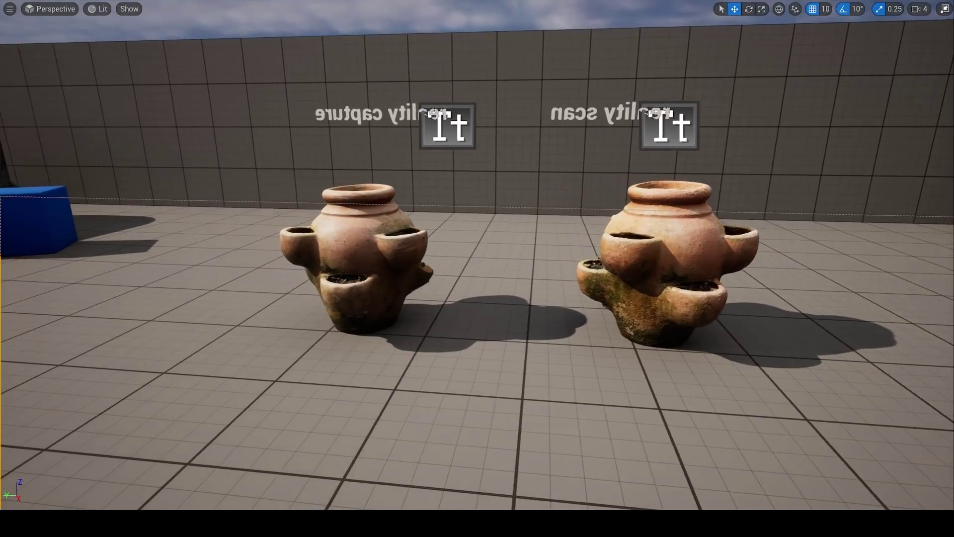
{"action": "right_click_drag", "start_coordinate": [432, 228], "coordinate": [501, 228]}
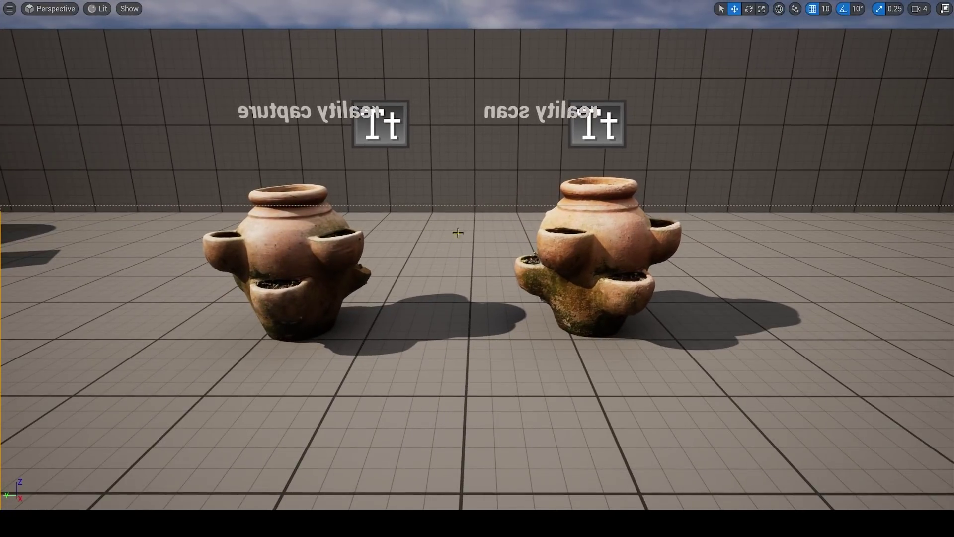
{"action": "key", "text": "F11"}
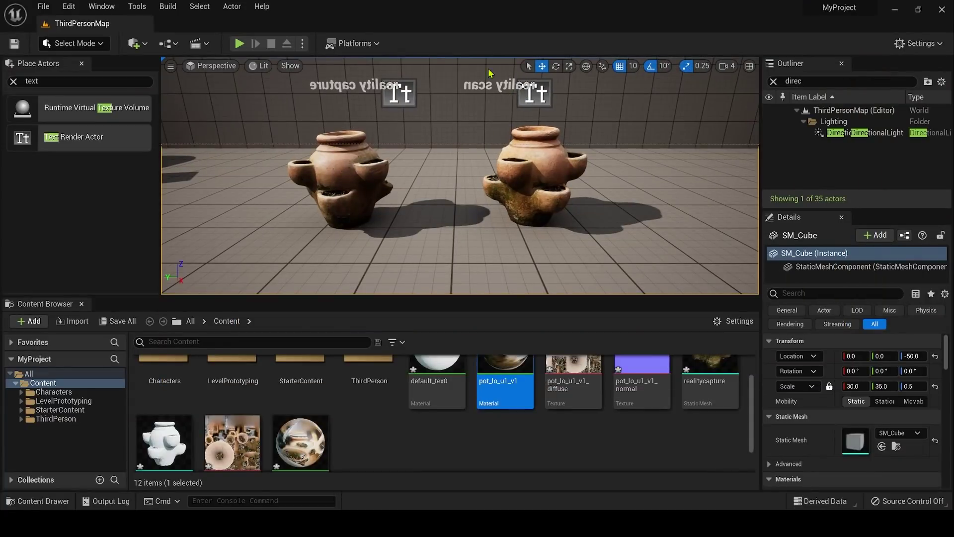
Play the level in fullscreen and walk the character around both planters to view them in game
{"action": "left_click", "coordinate": [240, 44]}
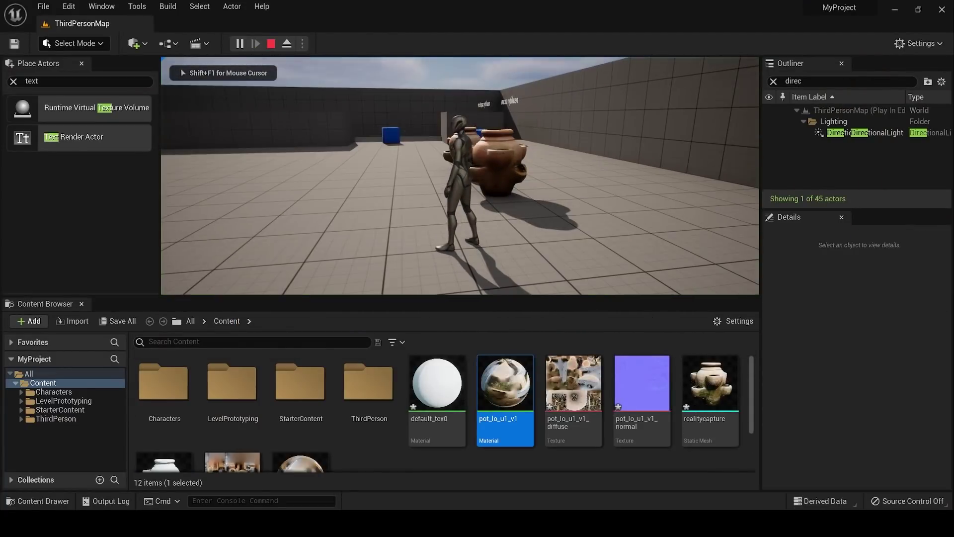
{"action": "key", "text": "F11"}
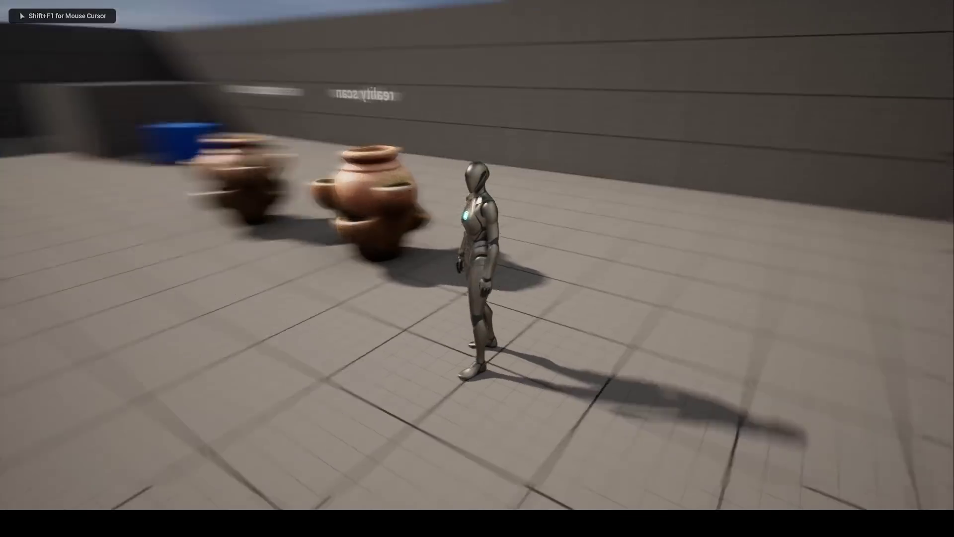
{"action": "key", "text": "w"}
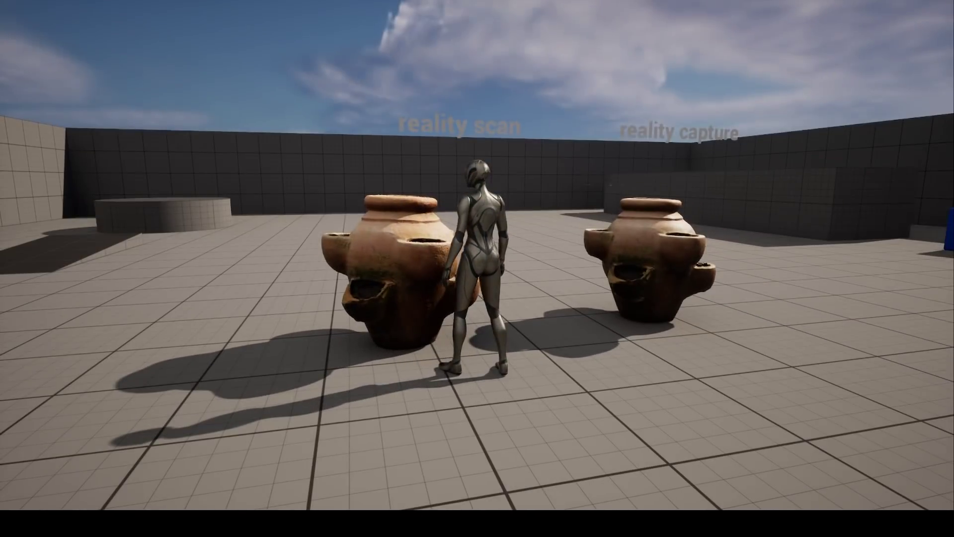
{"action": "key", "text": "d"}
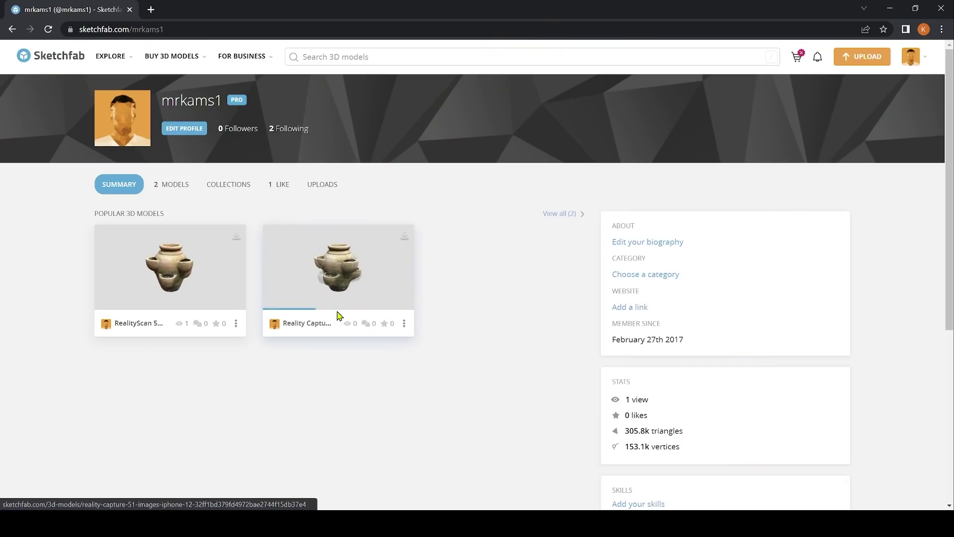
Switch to the Sketchfab profile, open the "RealityScan 59 images Iphone 12" model and inspect it by rotating it
{"action": "left_click", "coordinate": [204, 294]}
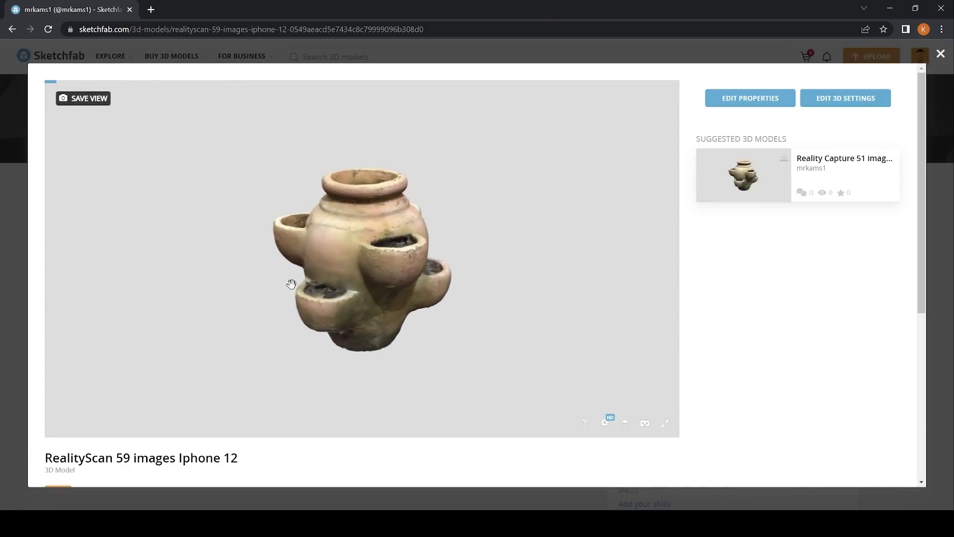
{"action": "left_click_drag", "start_coordinate": [278, 299], "coordinate": [337, 288]}
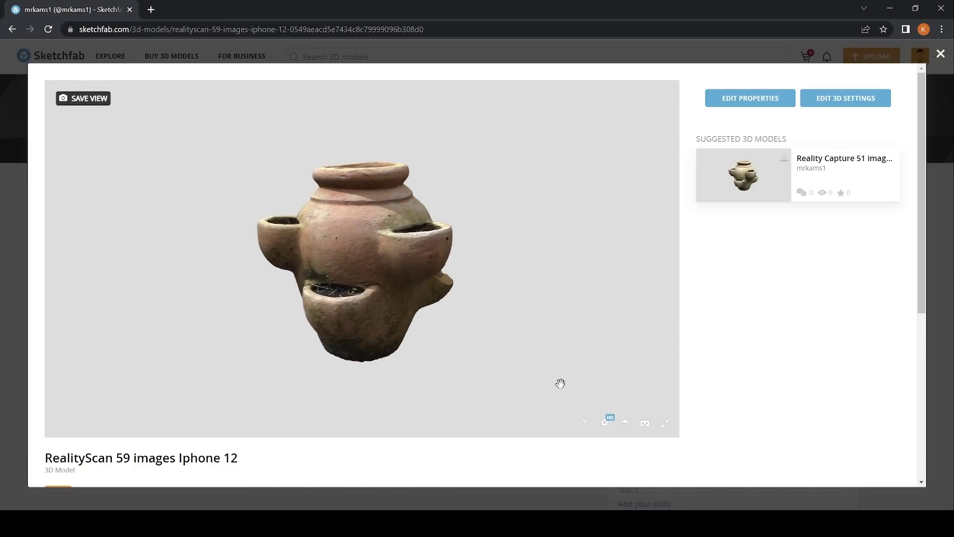
Inspect the RealityScan planter's geometry in the Model Inspector with Matcap shading from several angles, and close the model
{"action": "left_click", "coordinate": [626, 423]}
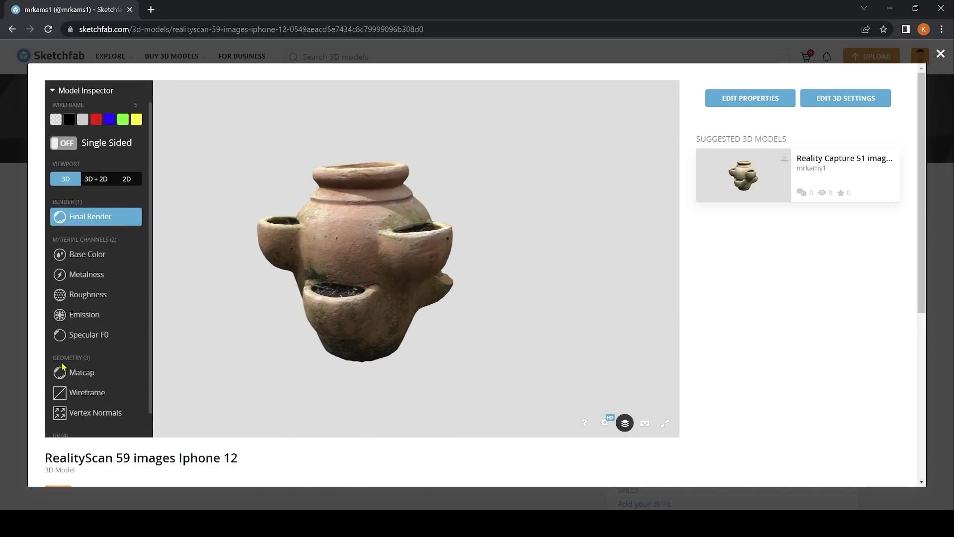
{"action": "left_click", "coordinate": [62, 371]}
{"action": "left_click_drag", "start_coordinate": [279, 283], "coordinate": [383, 262]}
{"action": "left_click", "coordinate": [941, 53]}
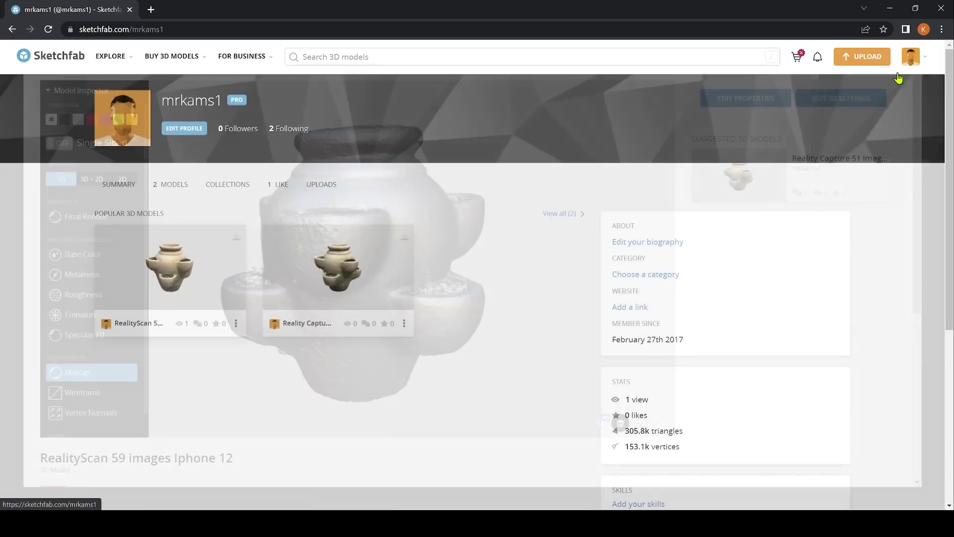
Open the "Reality Capture 51 images Iphone 12" model and inspect its textured surface from several sides and up close
{"action": "left_click", "coordinate": [338, 299]}
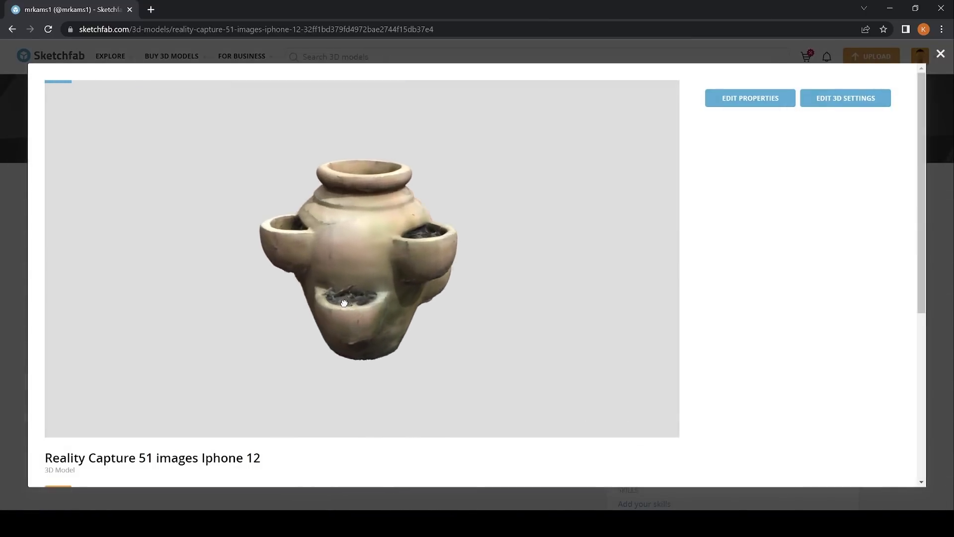
{"action": "scroll", "coordinate": [333, 284], "scroll_direction": "up", "scroll_amount": 3}
{"action": "scroll", "coordinate": [333, 285], "scroll_direction": "down", "scroll_amount": 3}
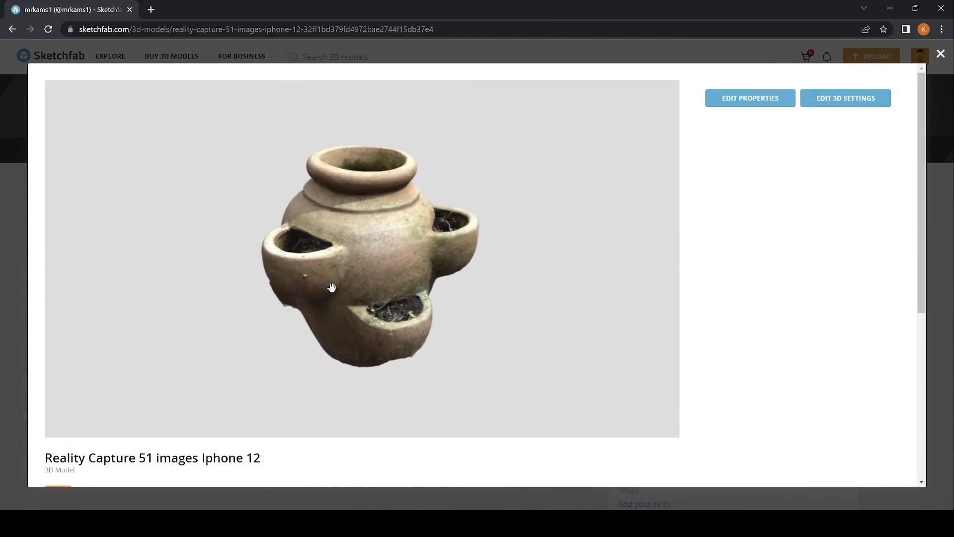
{"action": "left_click_drag", "start_coordinate": [332, 287], "coordinate": [547, 363]}
{"action": "scroll", "coordinate": [343, 285], "scroll_direction": "up", "scroll_amount": 3}
{"action": "scroll", "coordinate": [539, 393], "scroll_direction": "down", "scroll_amount": 1}
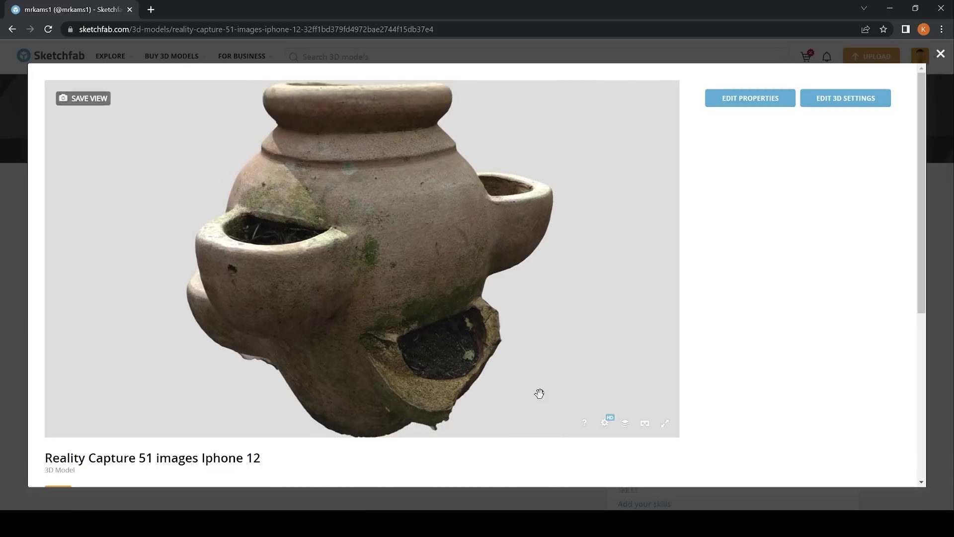
Examine the Reality Capture planter's geometry in the Model Inspector with Matcap shading, and return to the profile
{"action": "left_click", "coordinate": [625, 423]}
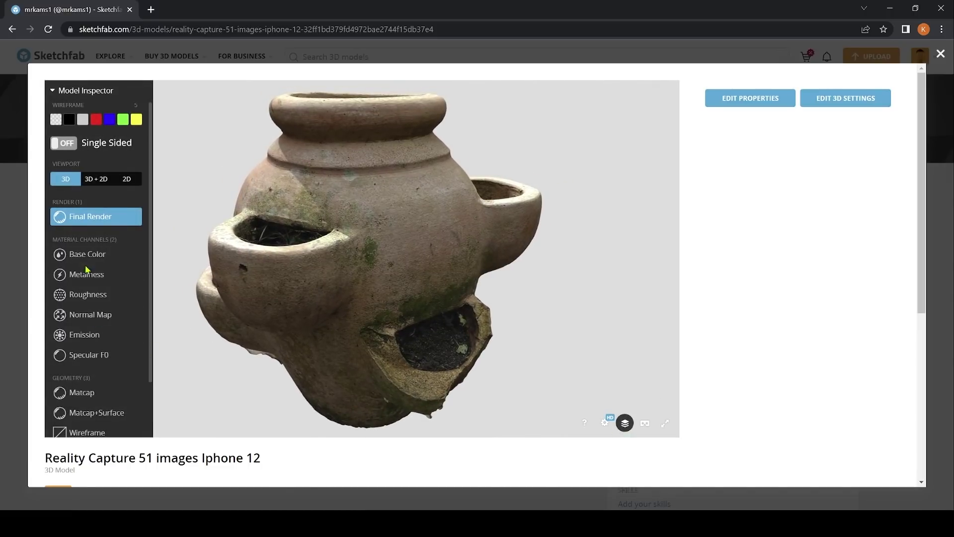
{"action": "left_click", "coordinate": [89, 397]}
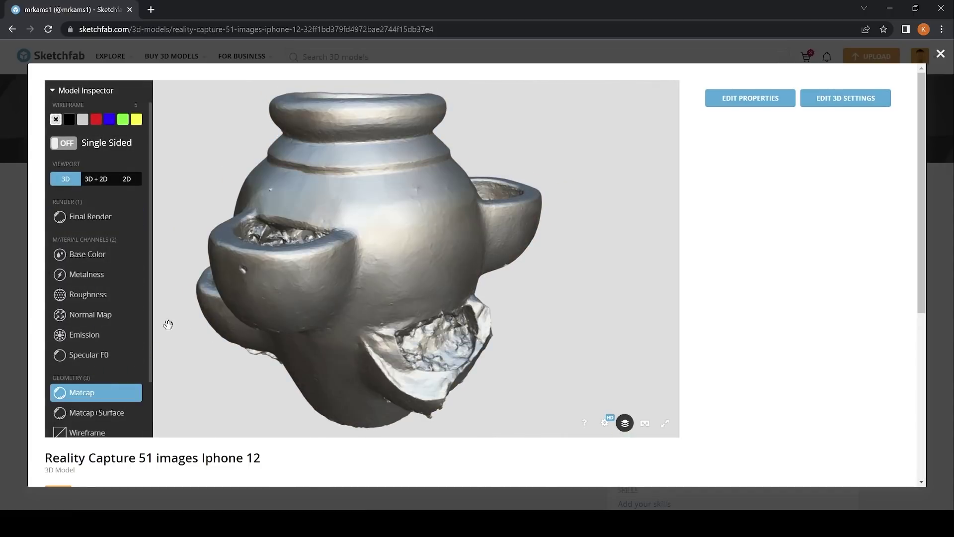
{"action": "mouse_move", "coordinate": [168, 324]}
{"action": "left_mouse_down"}
{"action": "mouse_move", "coordinate": [271, 297]}
{"action": "mouse_move", "coordinate": [264, 307]}
{"action": "mouse_move", "coordinate": [348, 303]}
{"action": "left_mouse_up"}
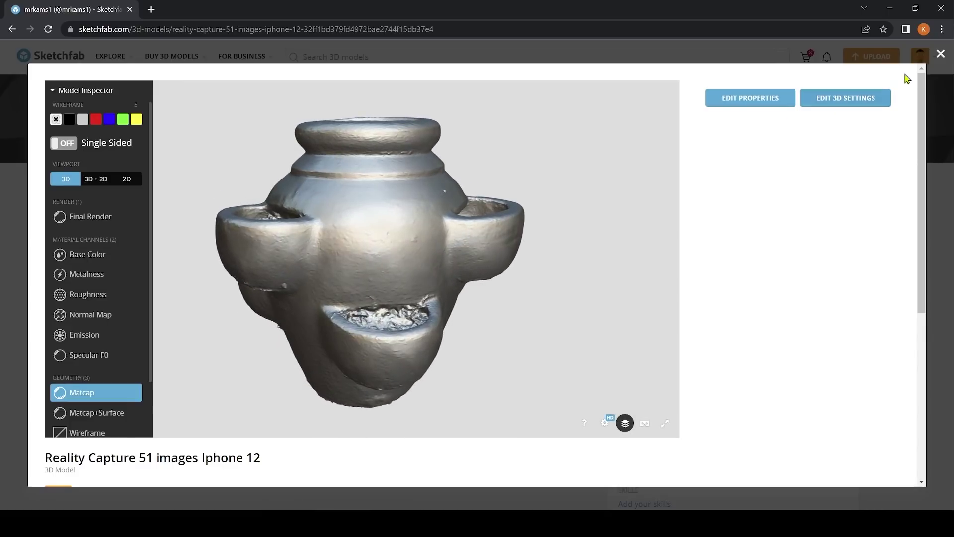
{"action": "left_click", "coordinate": [941, 56]}
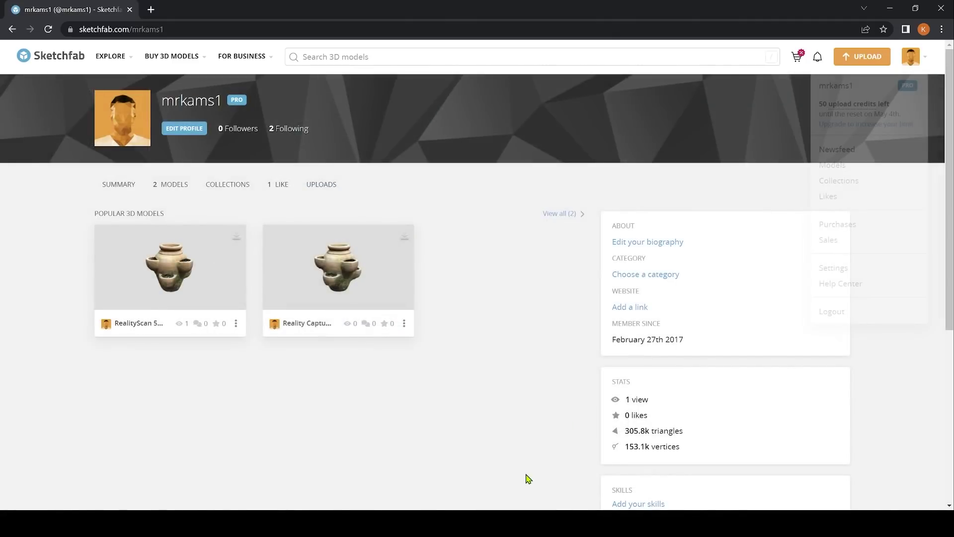